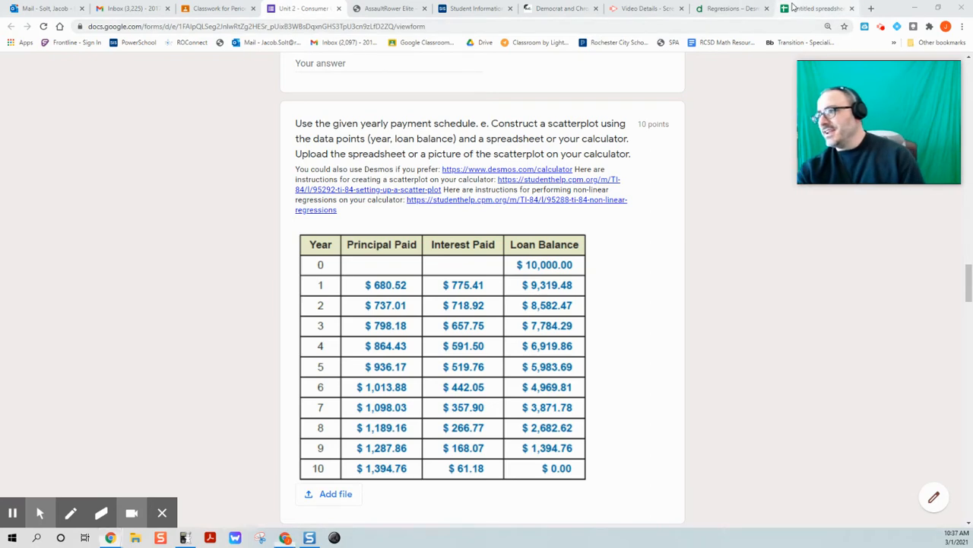
Create a new blank spreadsheet from the Google Sheets home page.
left_click(24, 76)
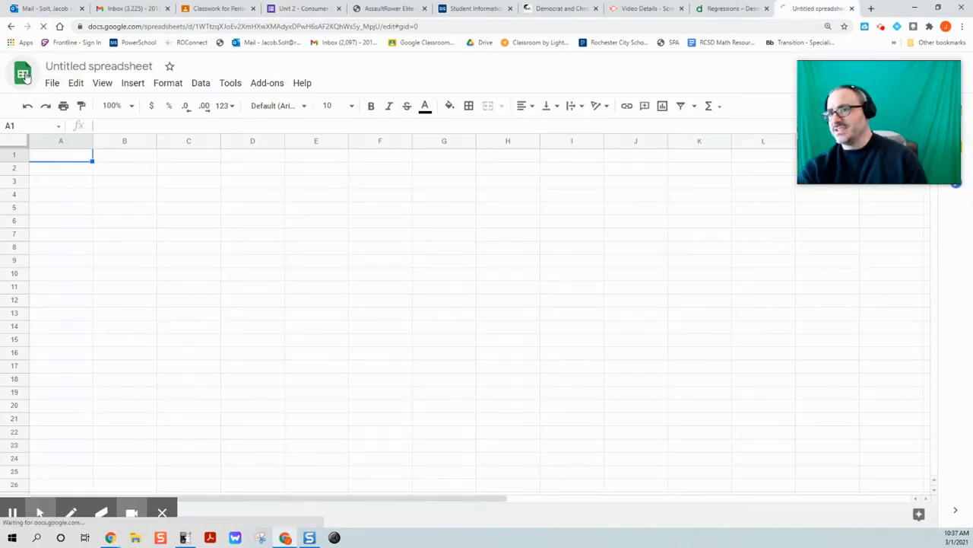
left_click(184, 178)
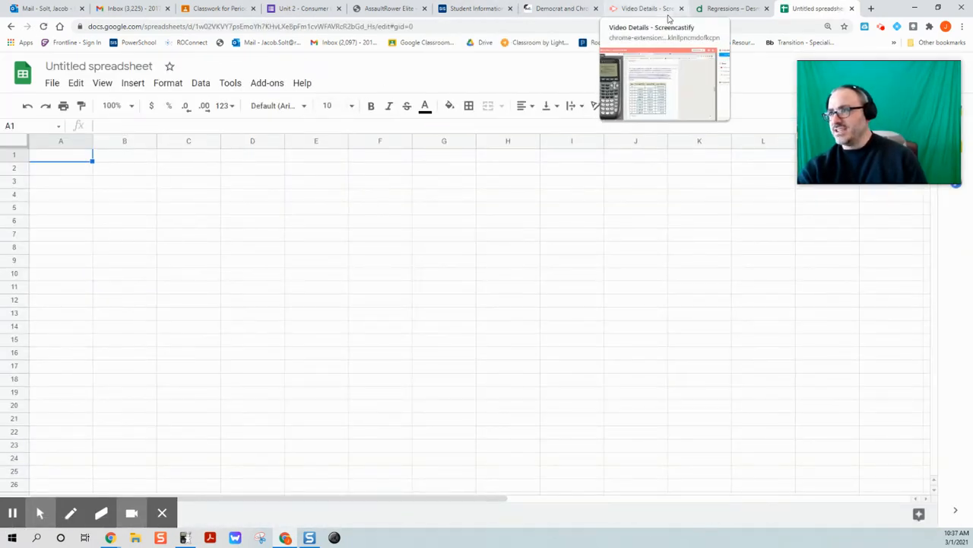
Move the Unit 2 Consumer Credit form into its own window and arrange it side by side with the blank spreadsheet.
left_click_drag(310, 9, 735, 9)
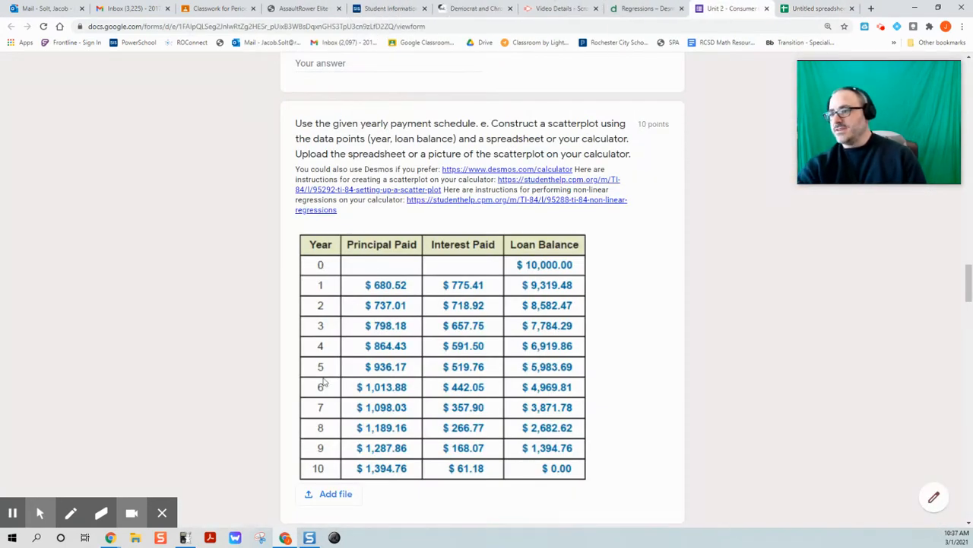
left_click_drag(735, 8, 972, 209)
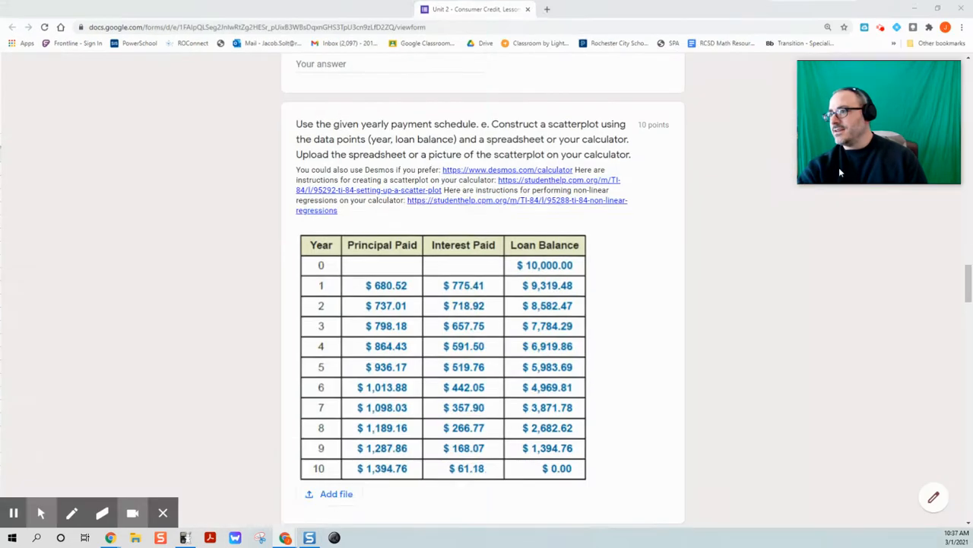
left_click(226, 172)
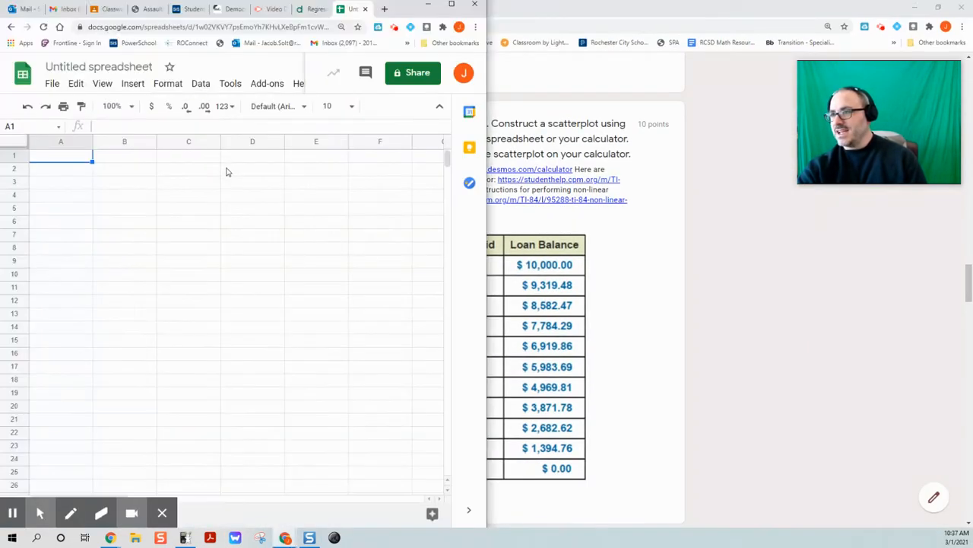
left_click(650, 257)
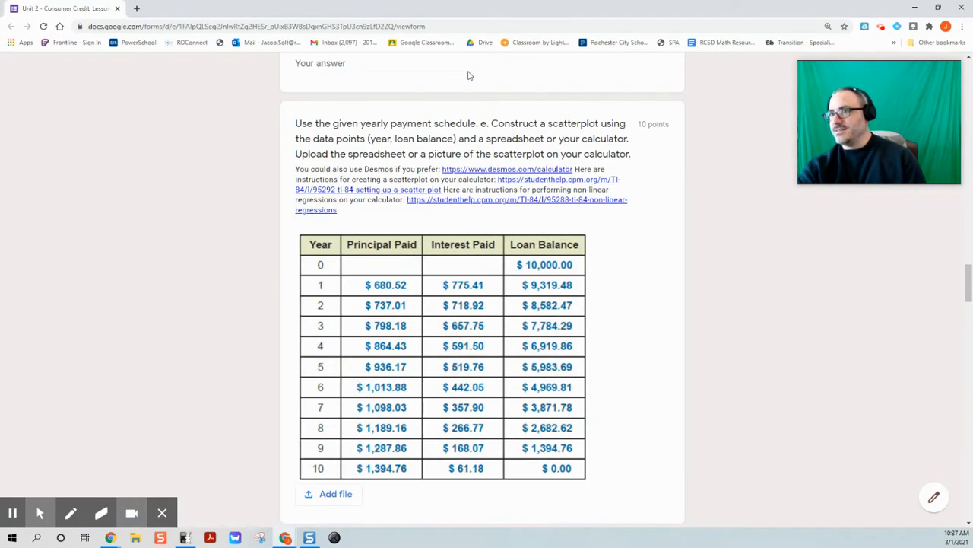
left_click_drag(514, 7, 970, 21)
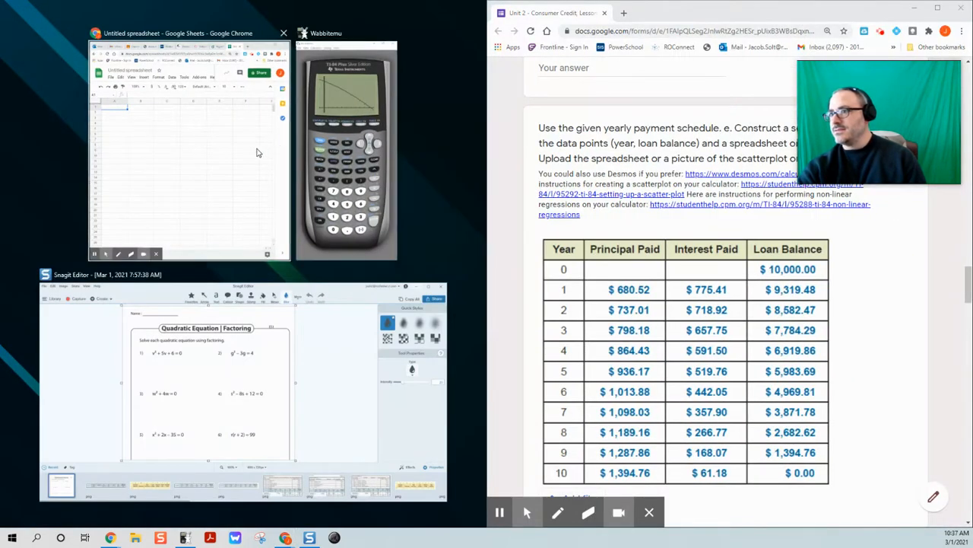
left_click(243, 149)
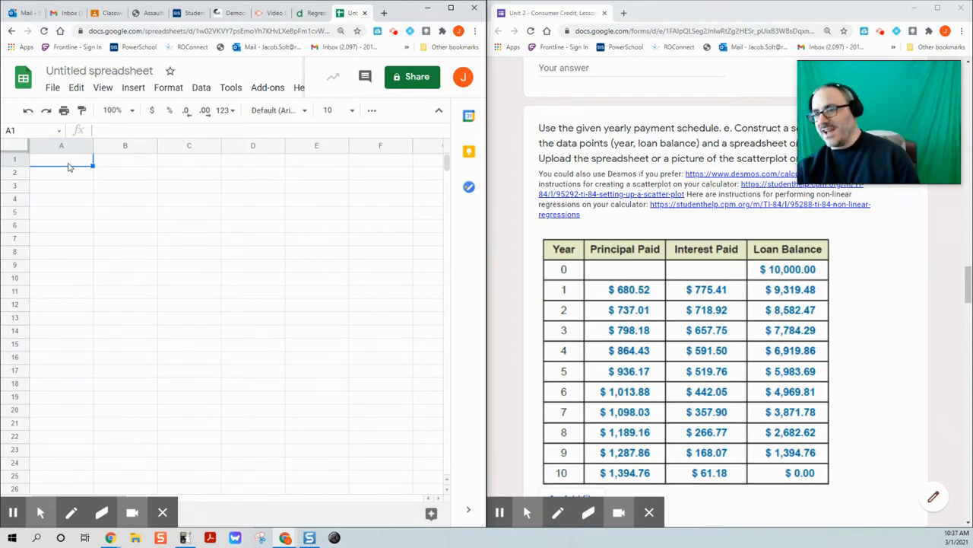
Enter the years 0 through 10 in cells A1 to A11, one per row.
type("0")
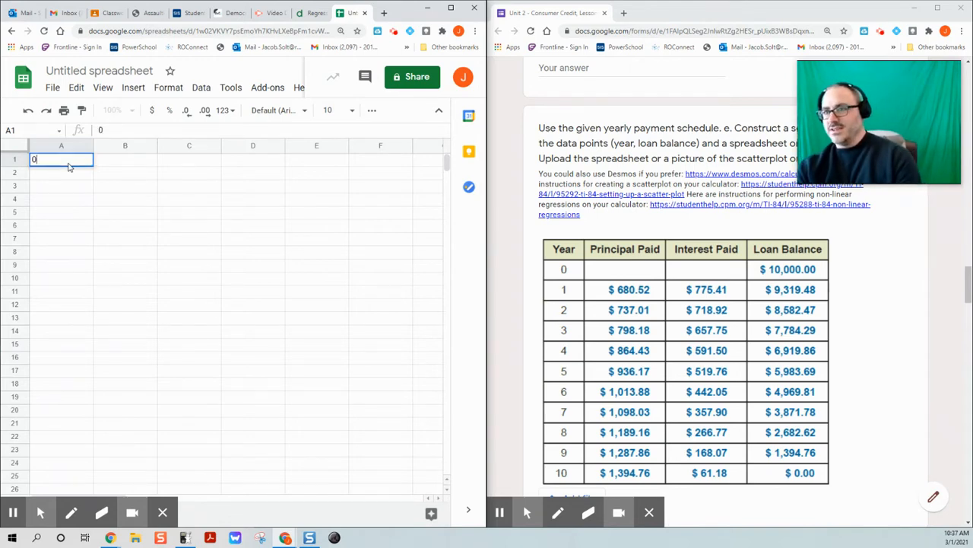
key("Return")
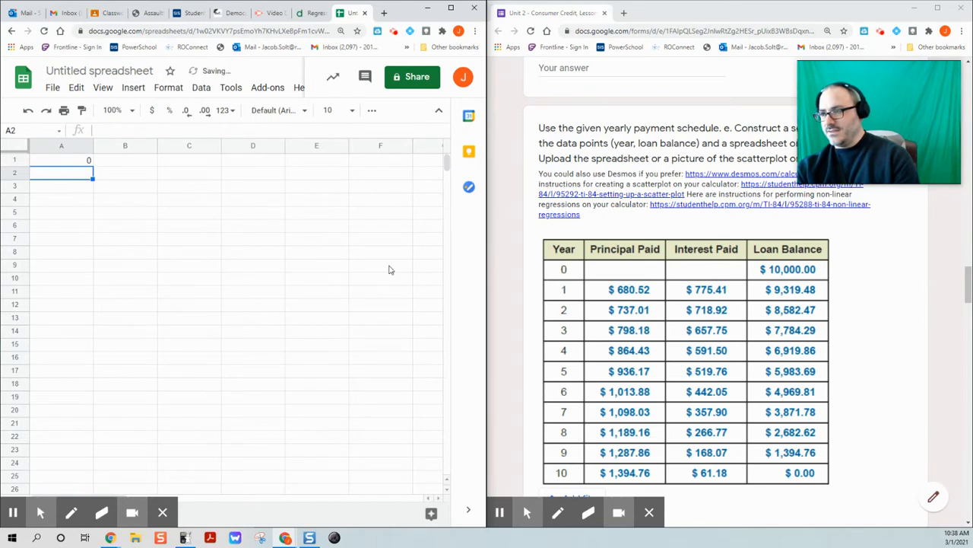
type("1")
key("Return")
type("2")
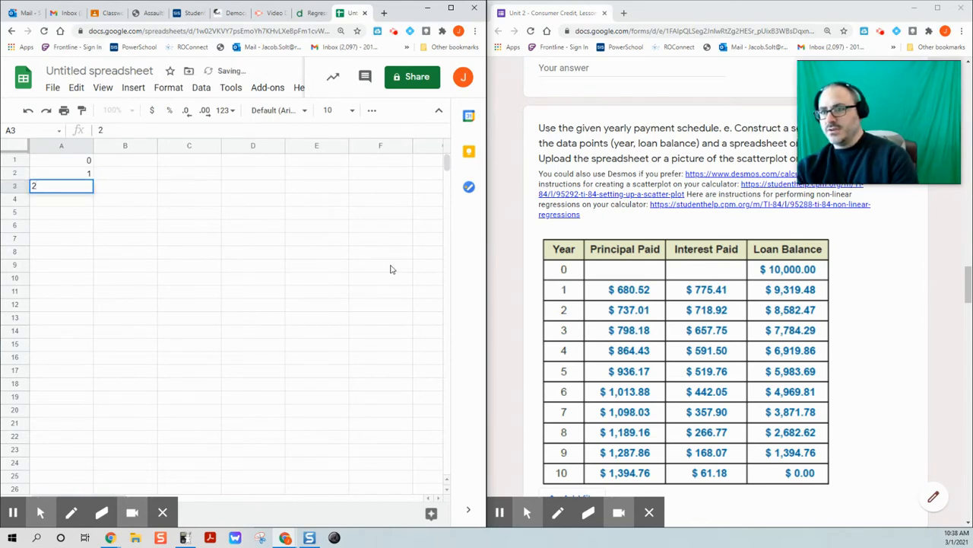
key("Return")
type("3")
key("Return")
type("4")
key("Return")
type("5")
key("Return")
type("6")
key("Return")
type("7")
key("Return")
type("8")
key("Return")
type("9")
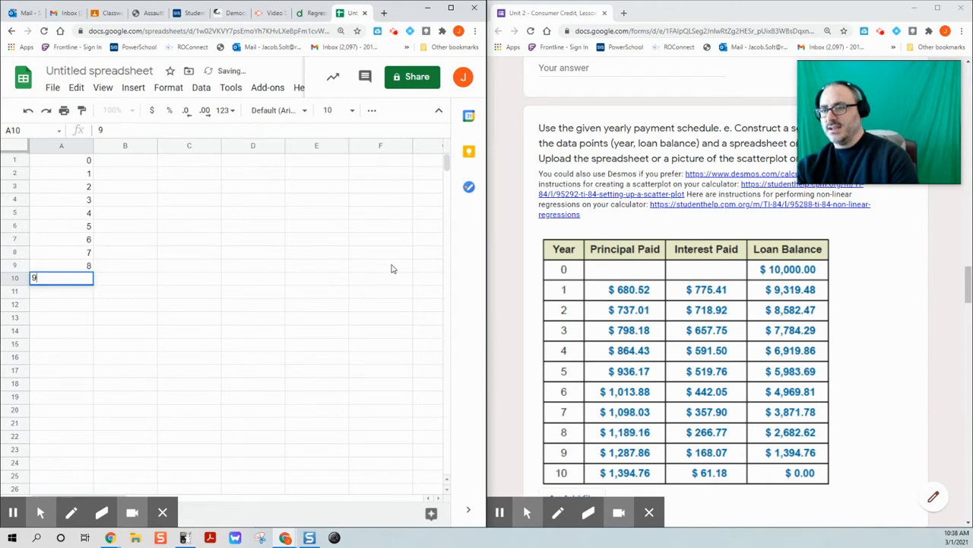
key("Return")
type("10")
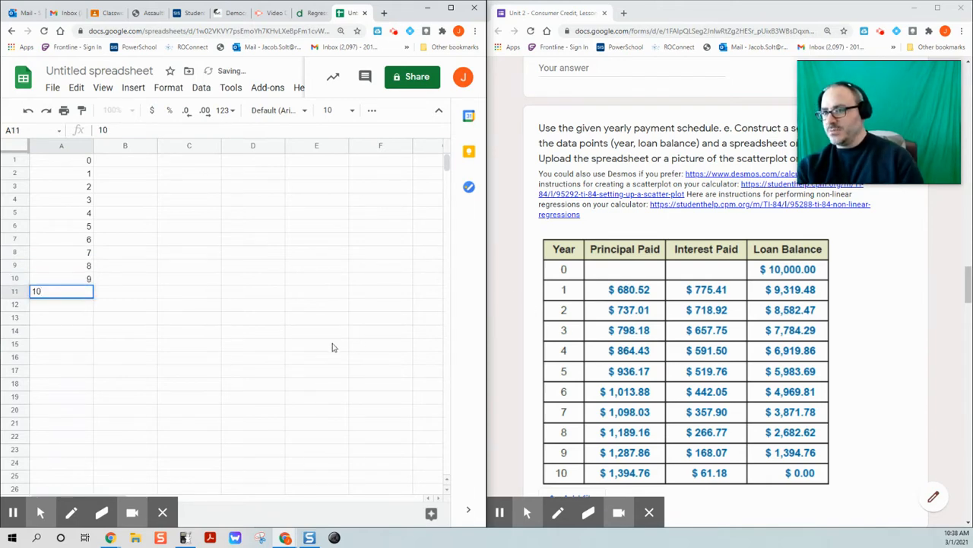
left_click(218, 359)
left_click(566, 270)
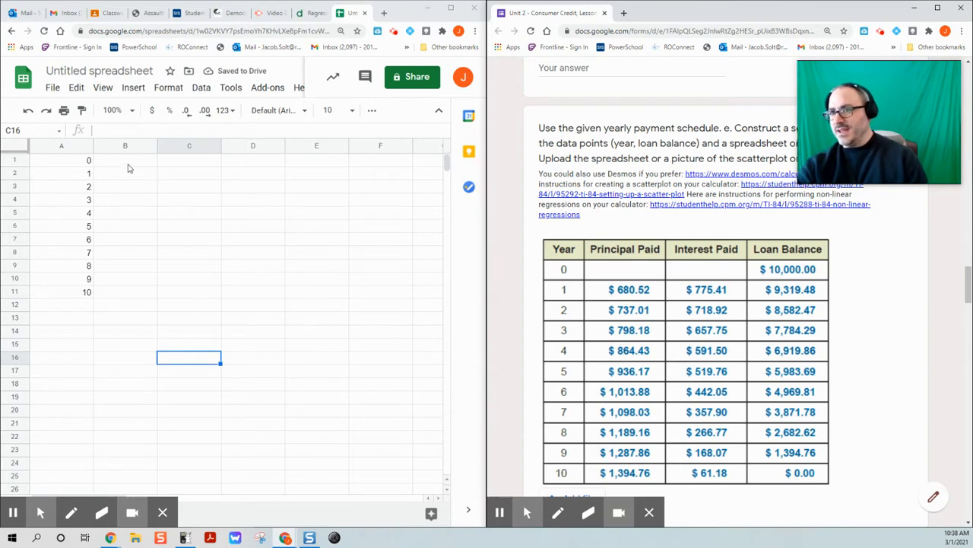
Enter the whole-dollar loan balances for years 0 to 5 in B1:B6: 10000, 9319, 8582, 7784, 6919 and 5983.
left_click(129, 165)
type("10000")
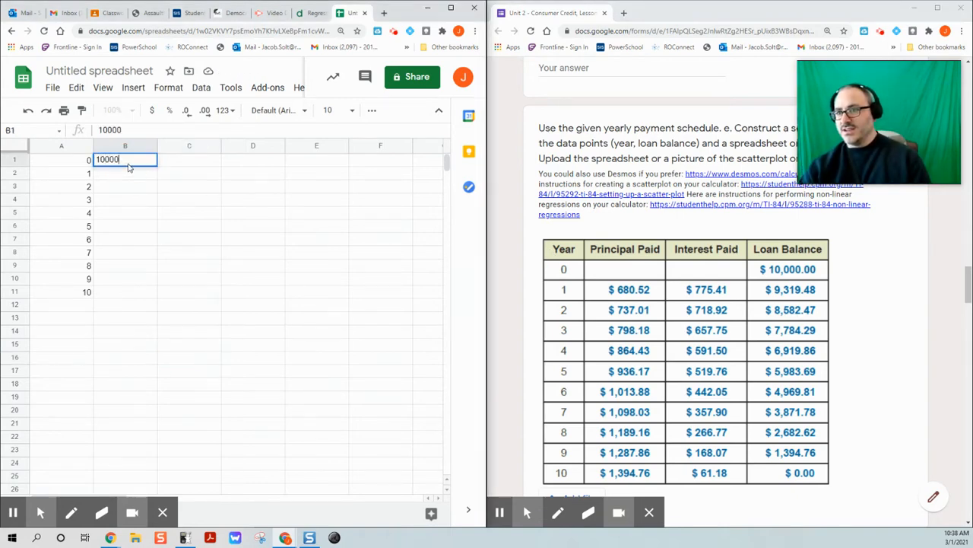
key("Return")
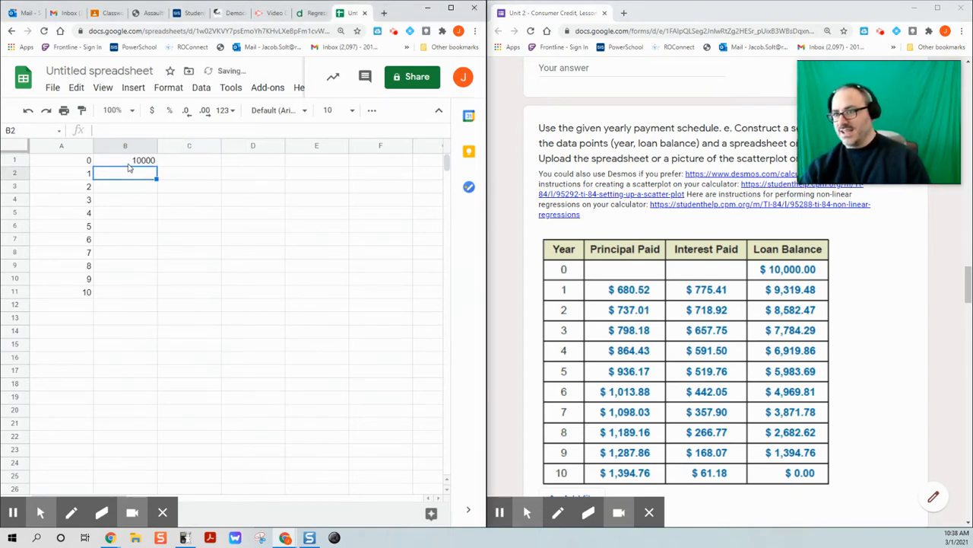
type("9319")
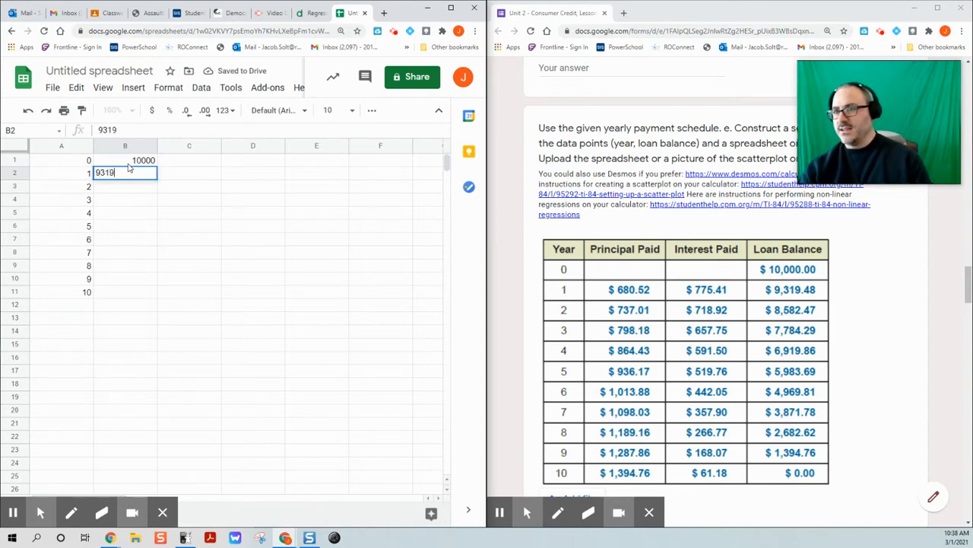
key("Return")
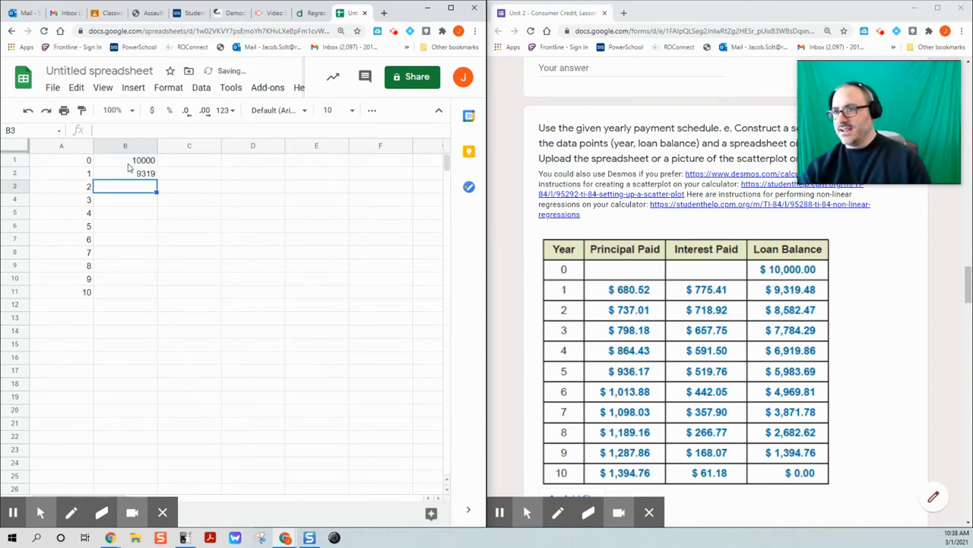
type("8582")
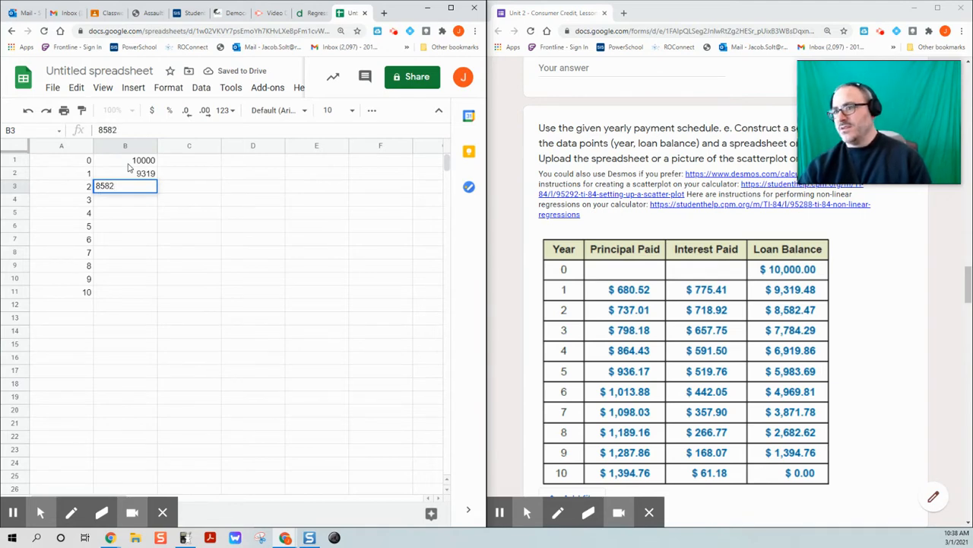
key("Return")
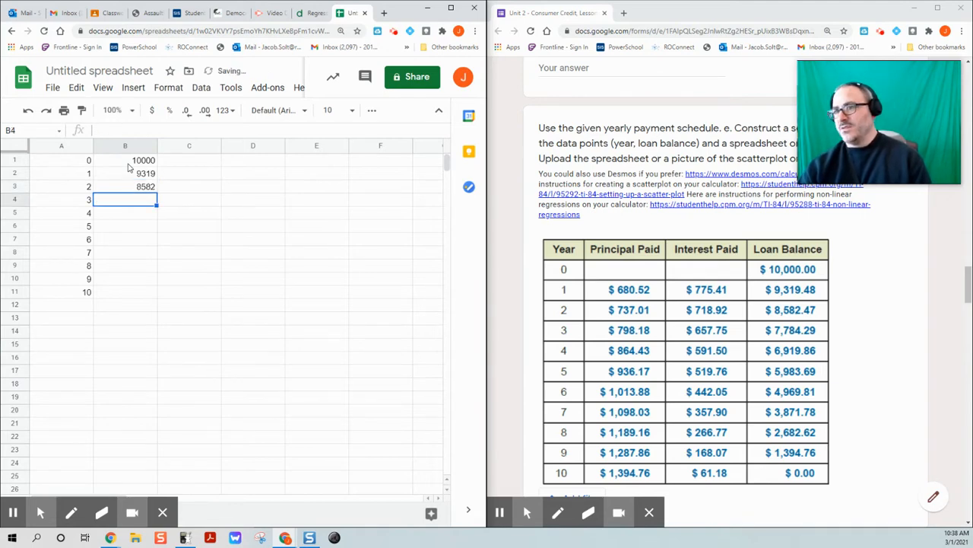
type("7")
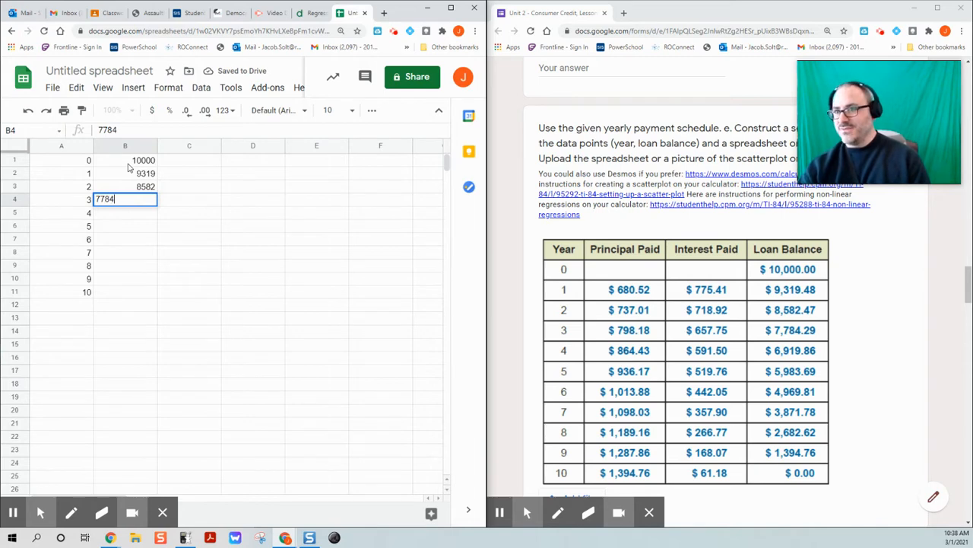
type("784")
key("Return")
type("69")
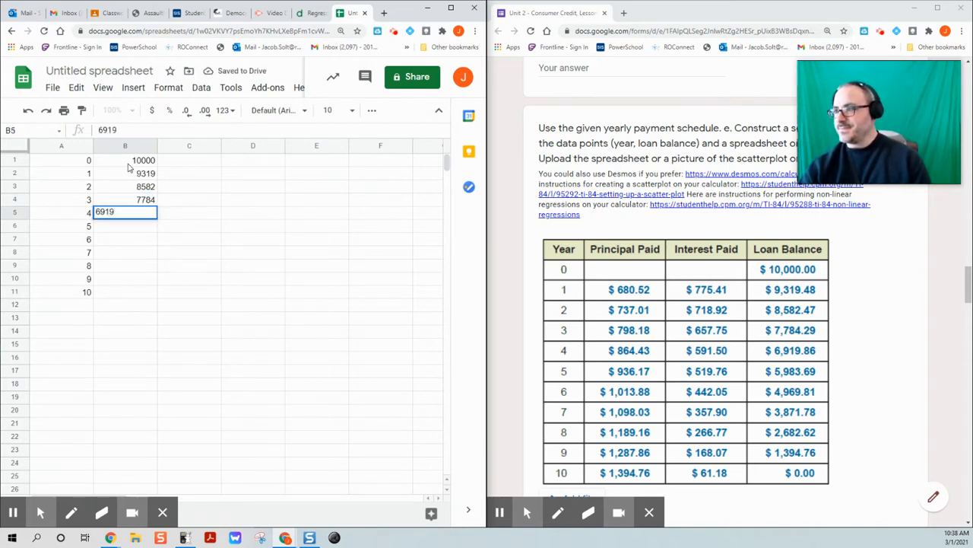
type("19")
key("Return")
type("59")
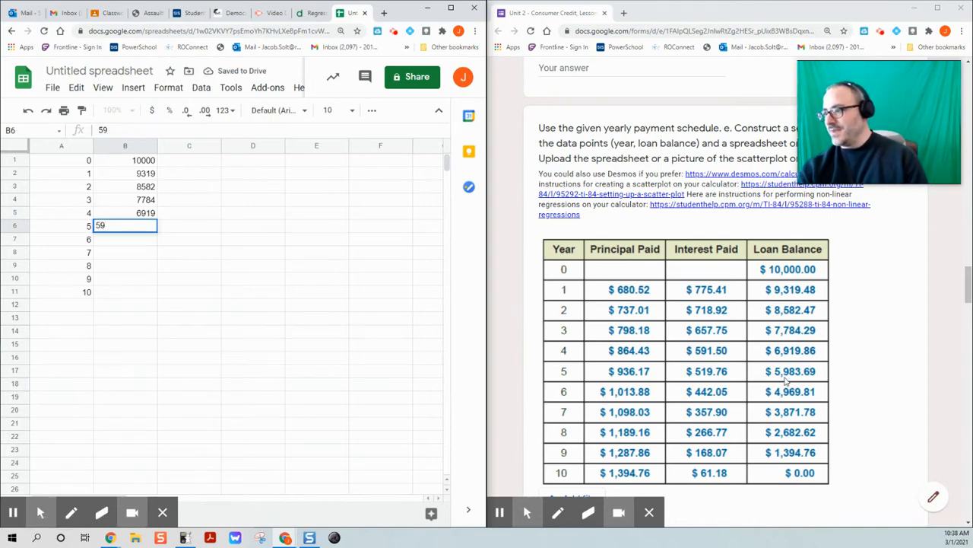
type("83")
key("Return")
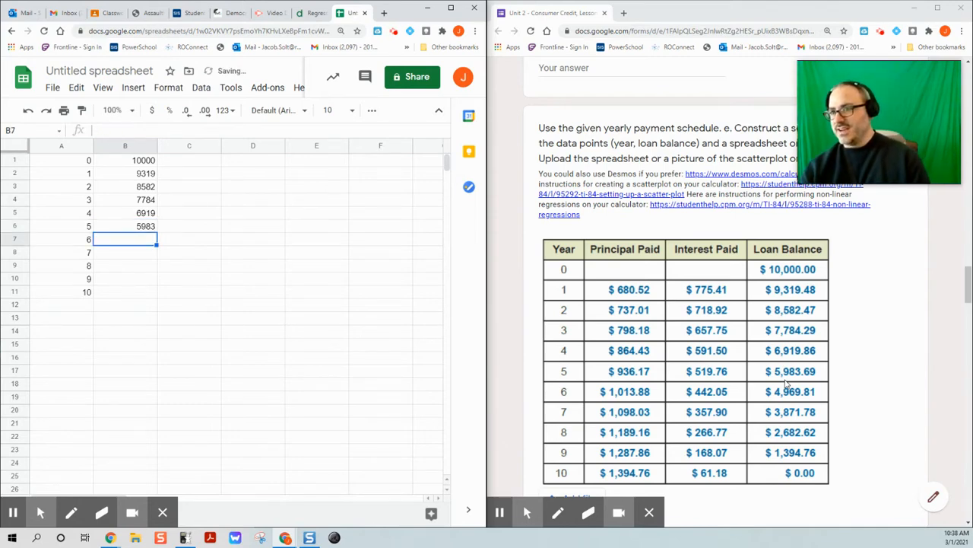
Enter the whole-dollar loan balances for years 6 to 10 in B7:B11: 4969, 3871, 2682, 1394 and 0.
type("49")
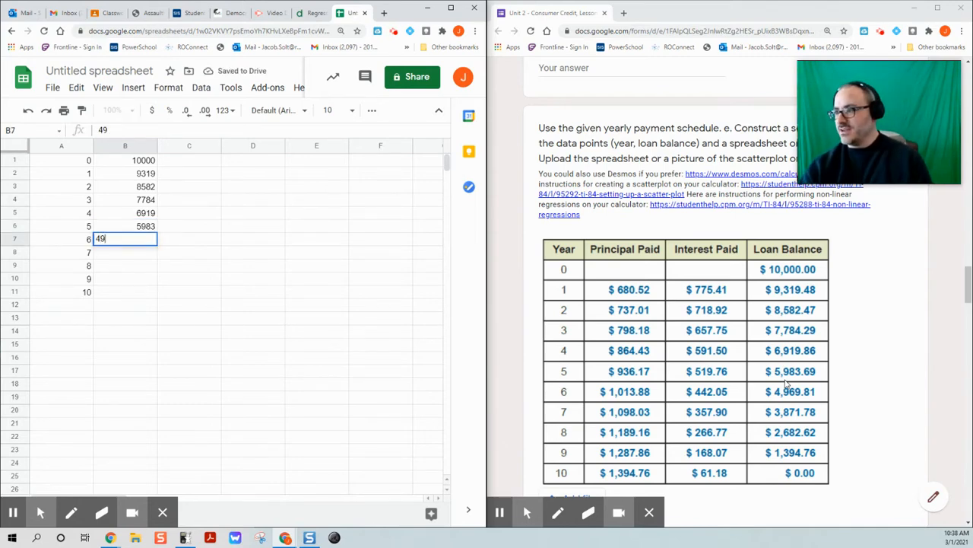
type("69")
key("Return")
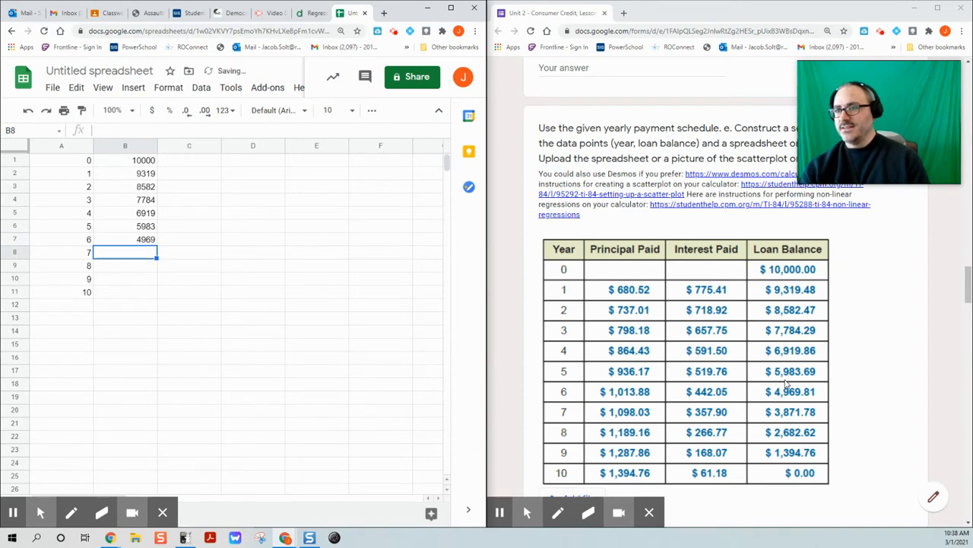
type("3871")
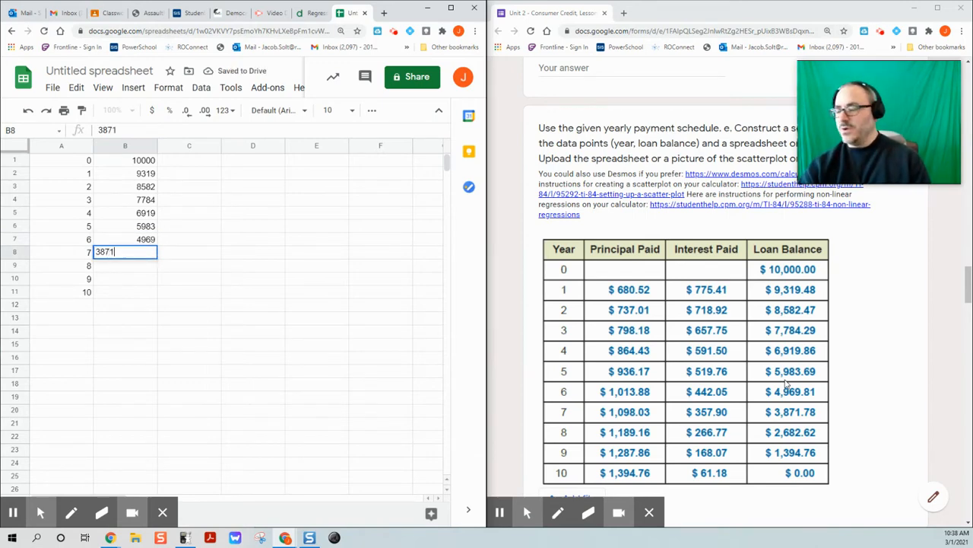
key("Return")
type("268")
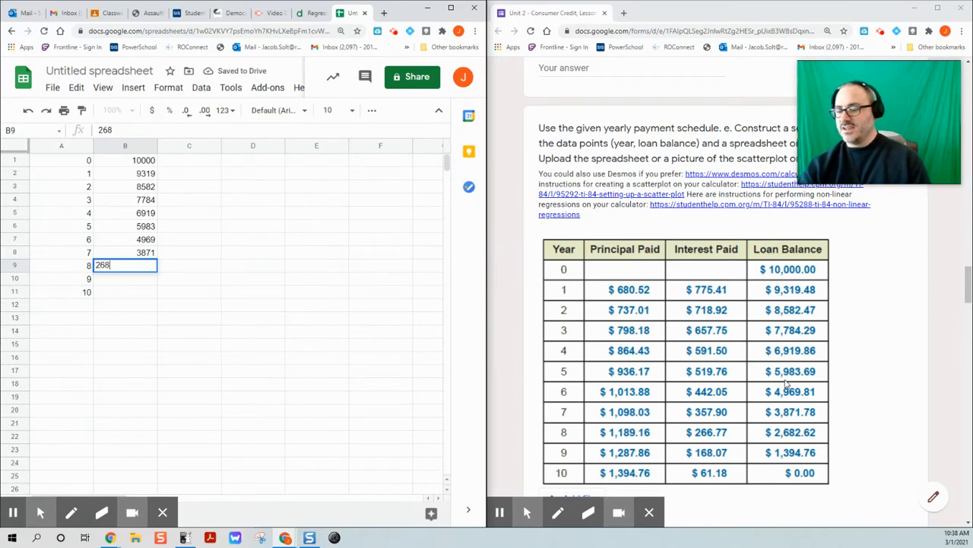
key("Return")
type("1394")
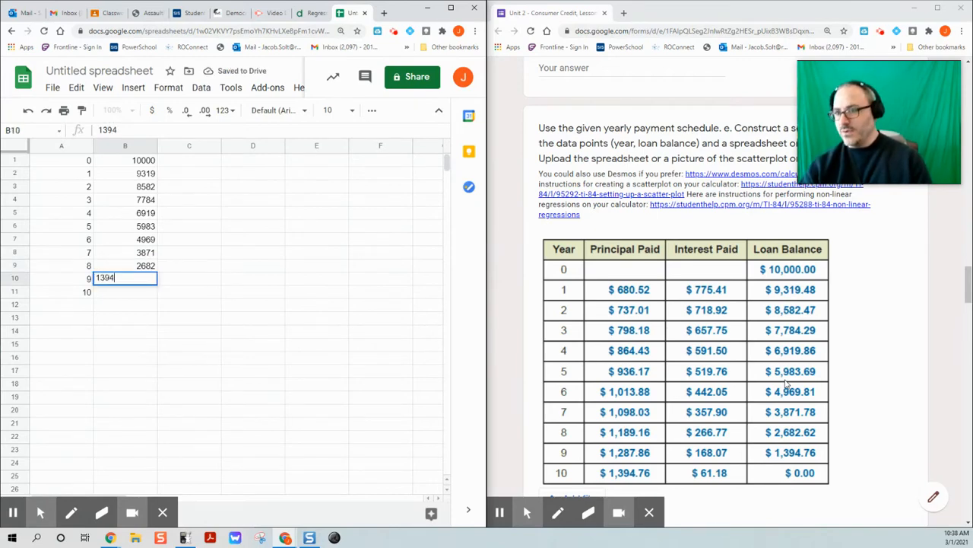
key("Return")
type("0")
key("Return")
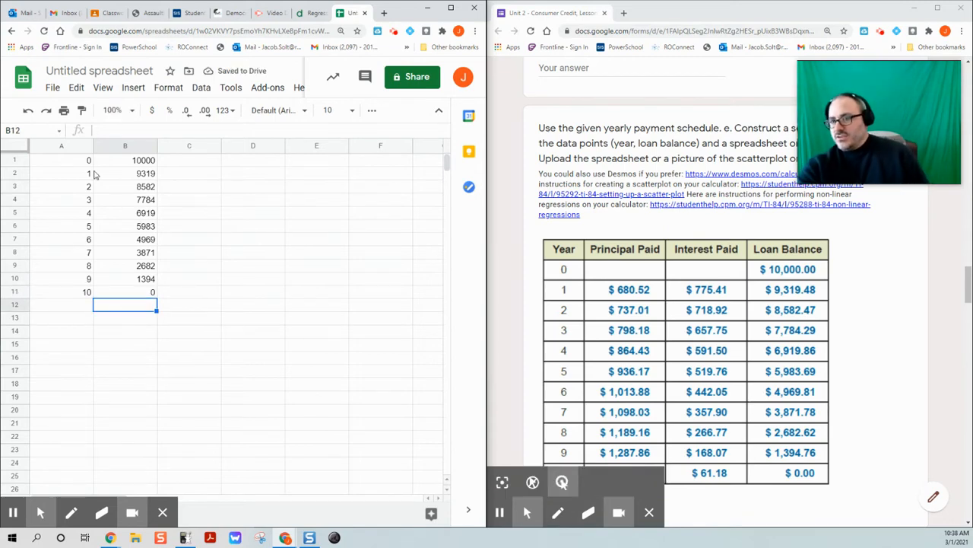
left_click_drag(72, 161, 143, 297)
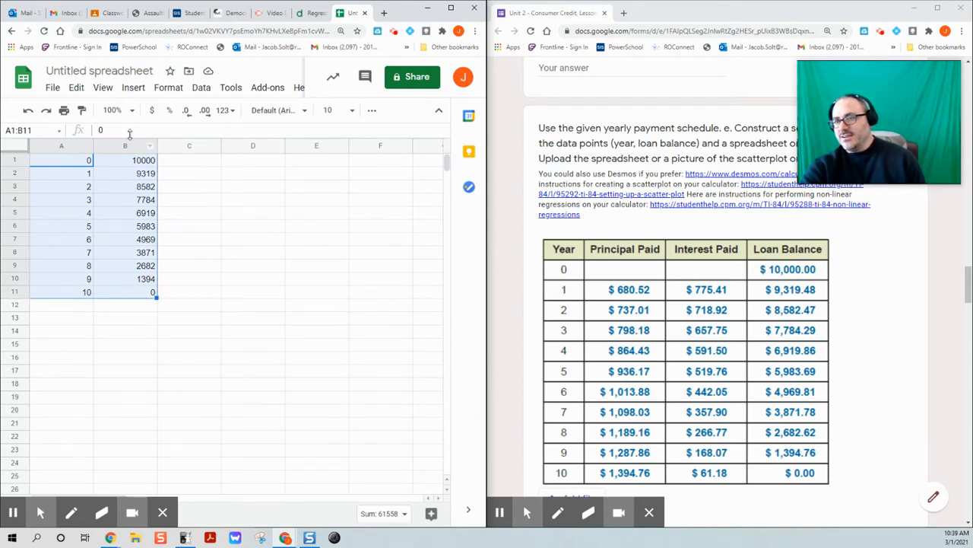
left_click(134, 89)
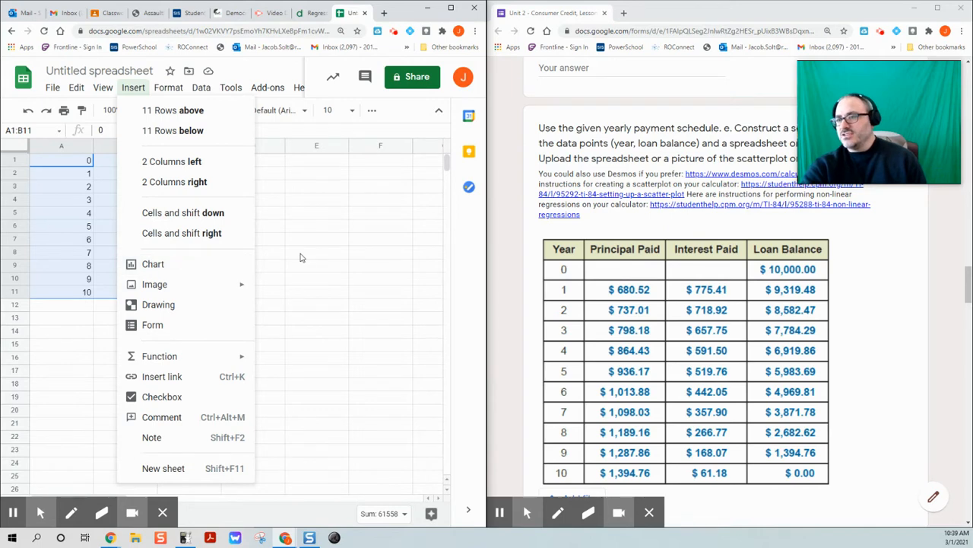
left_click(290, 228)
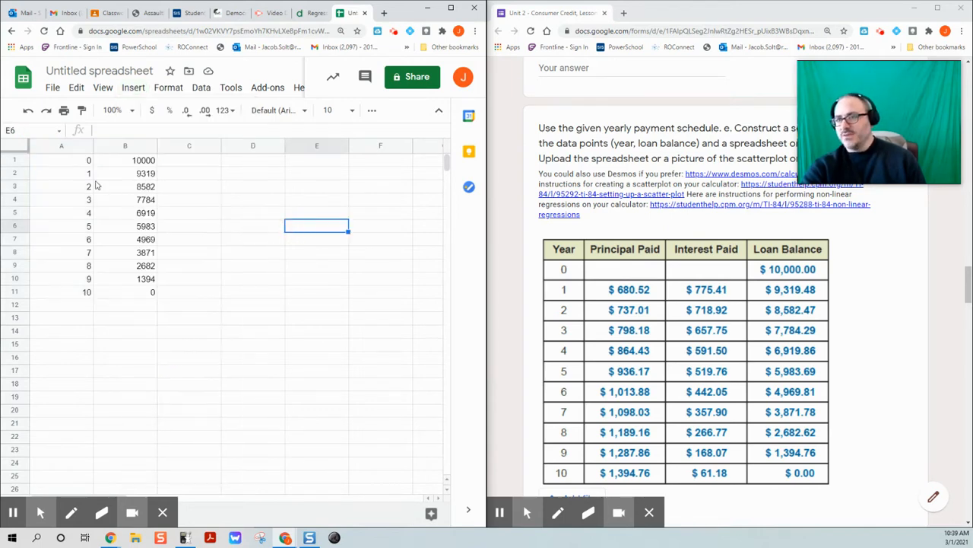
left_click_drag(76, 162, 150, 296)
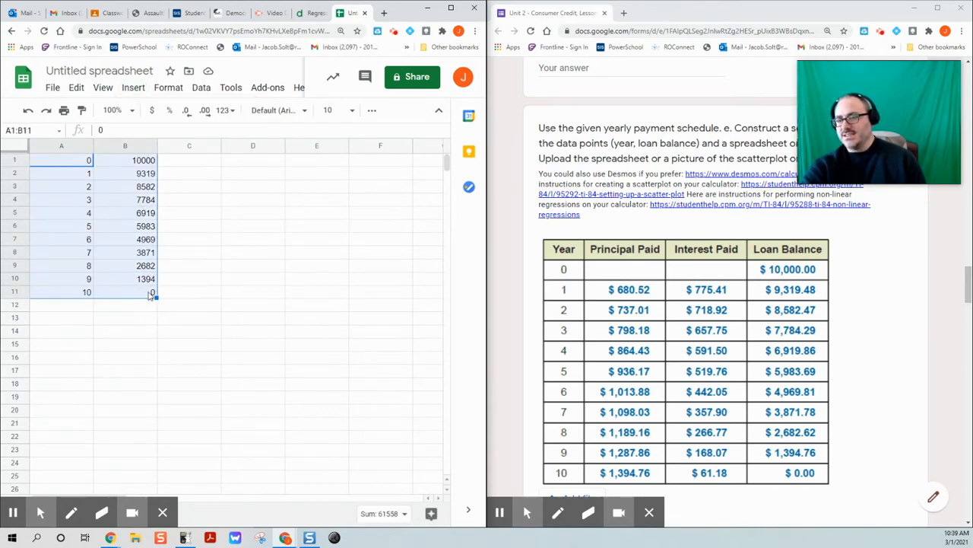
left_click(234, 283)
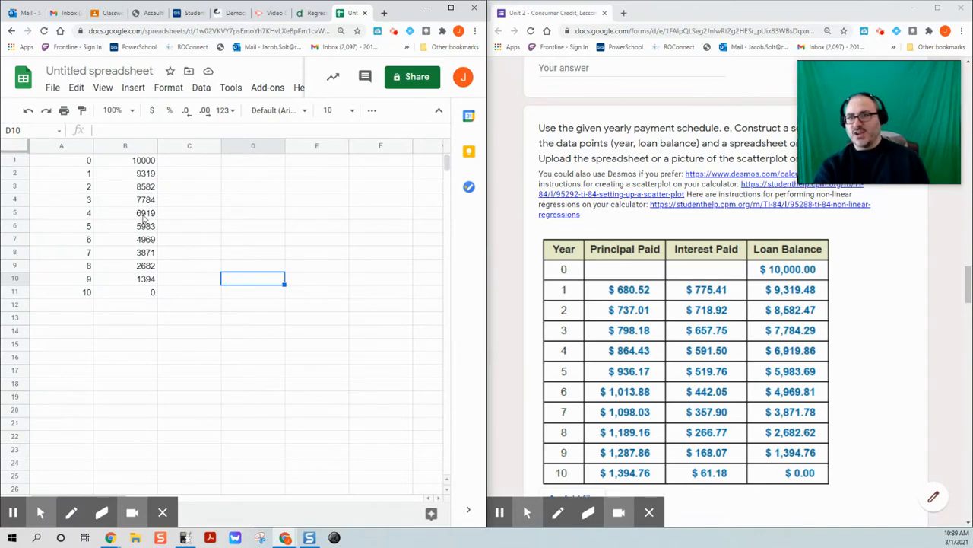
Insert a chart based on the year and loan balance data in A1:B11.
left_click(66, 164)
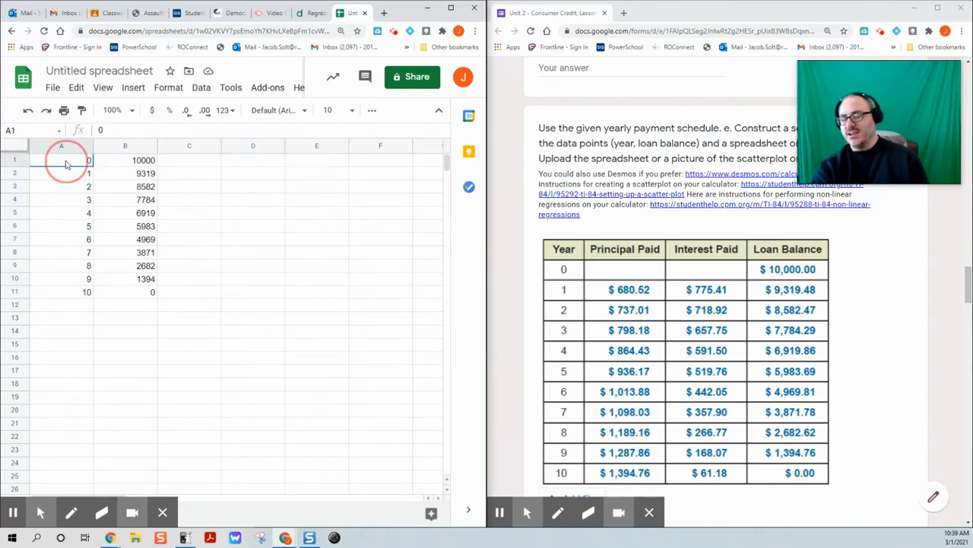
left_click_drag(67, 164, 139, 292)
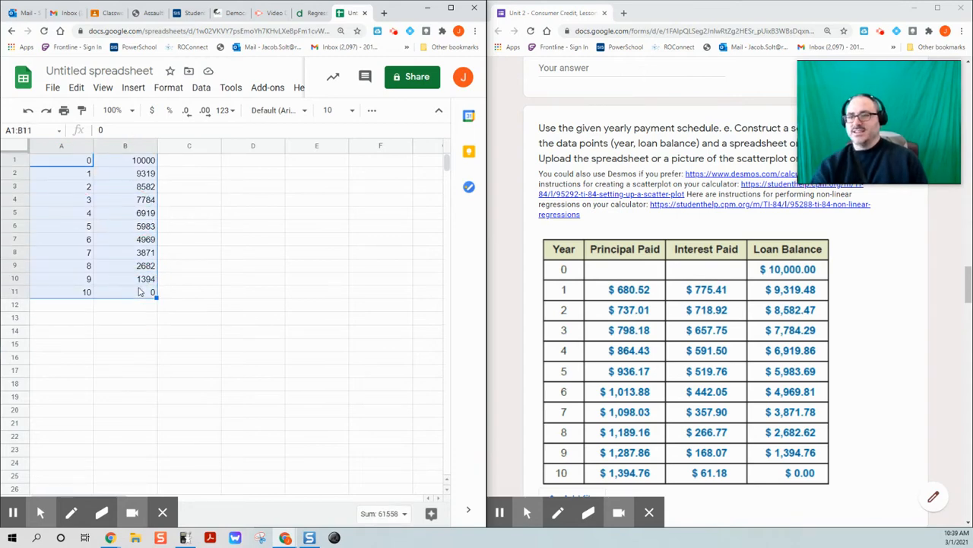
left_click(59, 160)
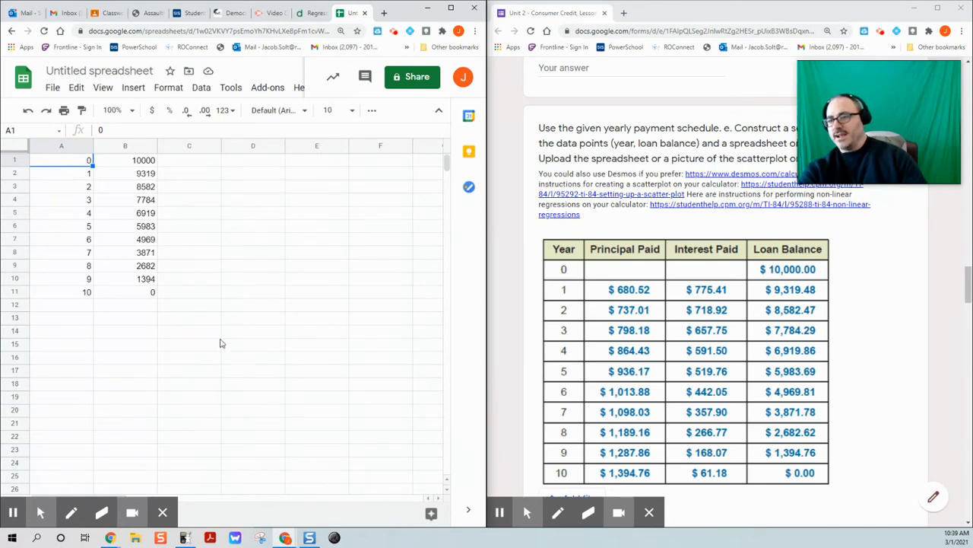
left_click(150, 298, "shift")
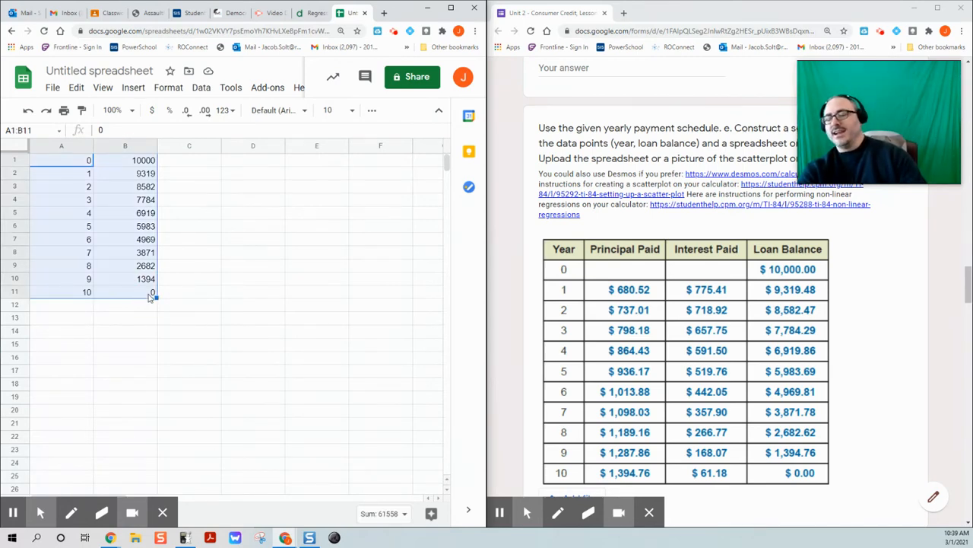
left_click(38, 130)
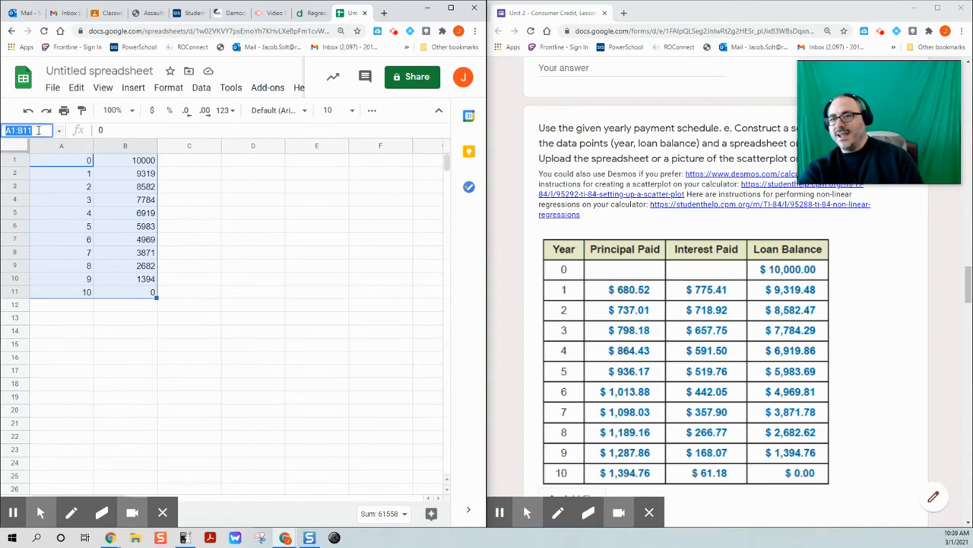
type("A")
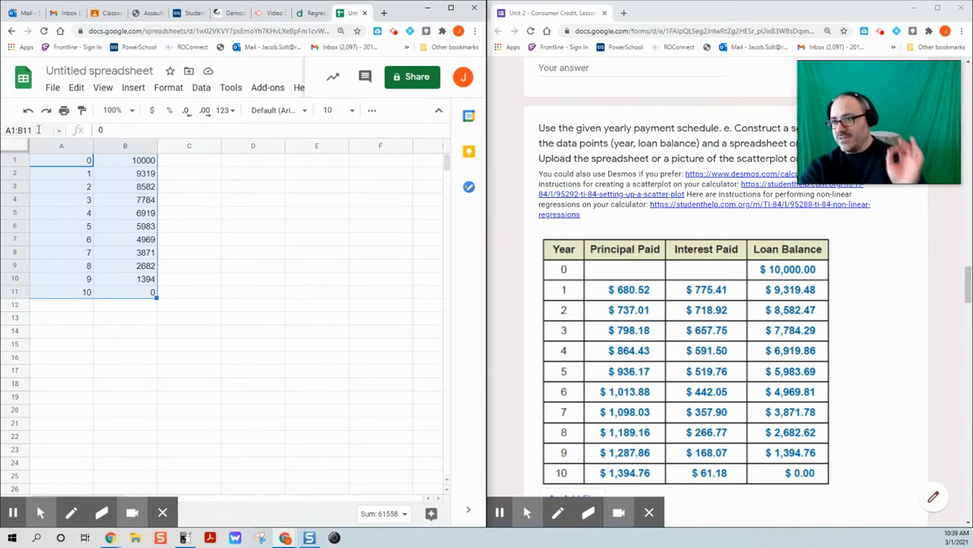
left_click(133, 87)
left_click(173, 263)
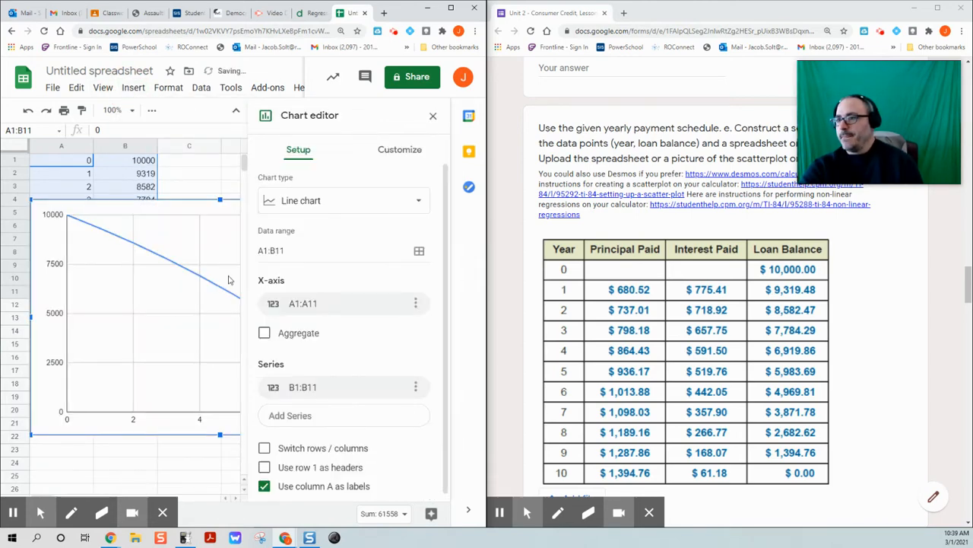
Change the chart type to Scatter chart.
left_click(316, 202)
scroll(326, 288, "down", 5)
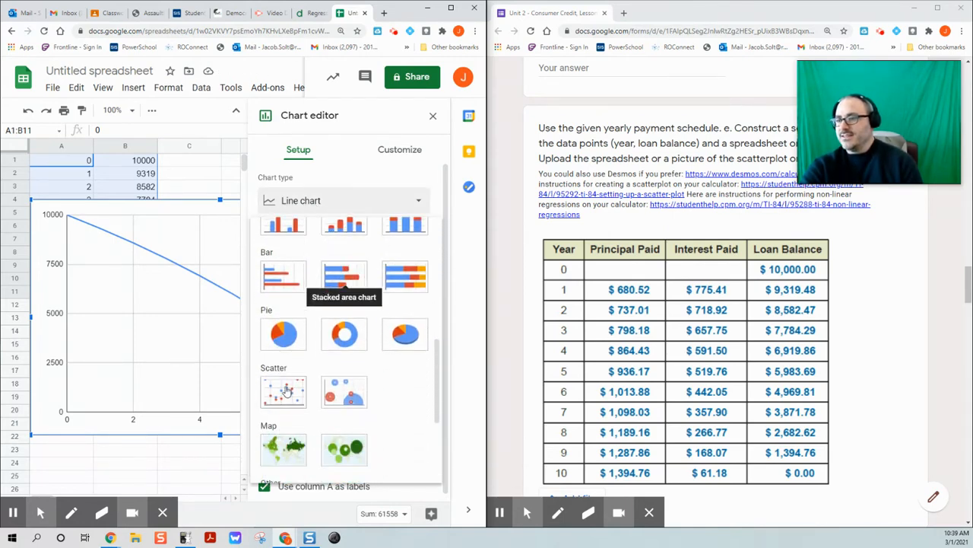
left_click(285, 394)
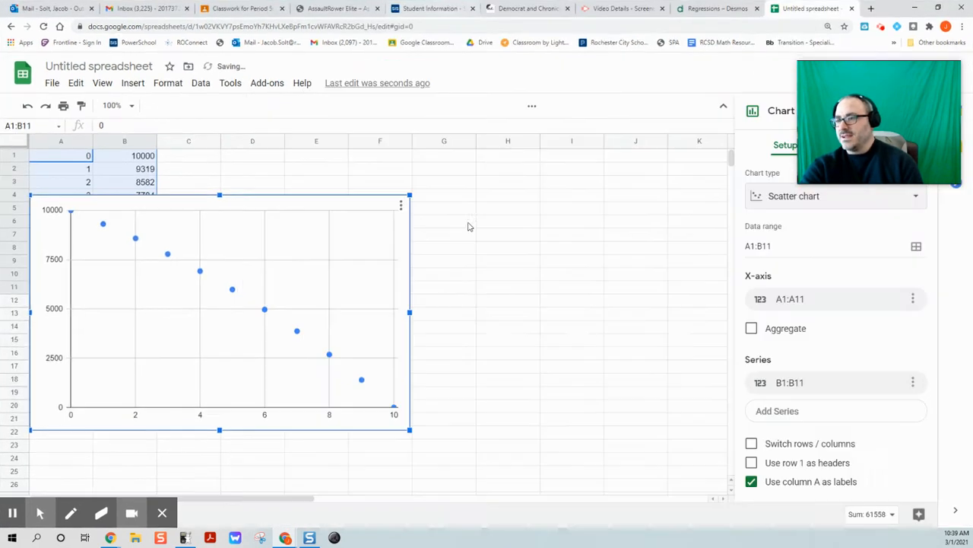
Maximize the spreadsheet window and move the chart beside the data so it starts around column C, row 1.
left_click(451, 7)
left_click(377, 308)
left_click_drag(376, 308, 461, 266)
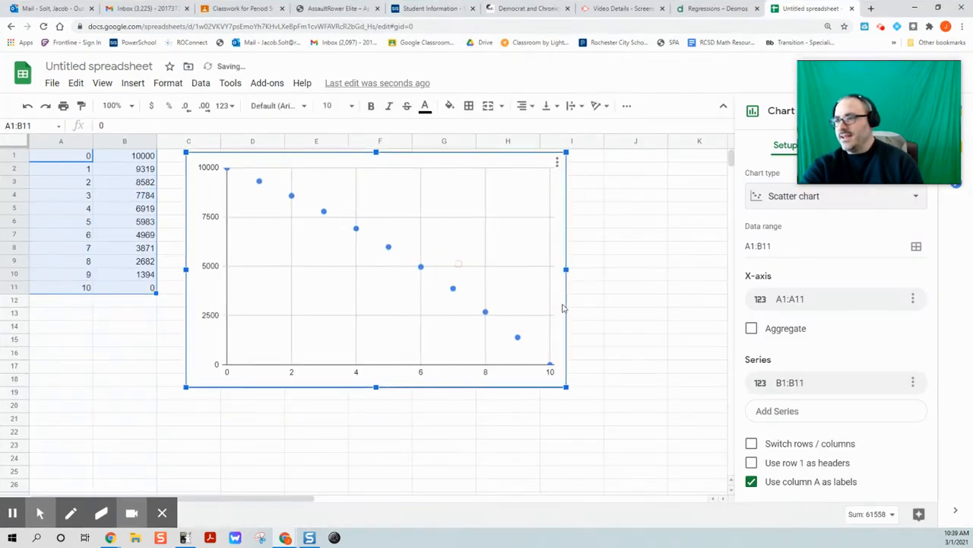
left_click(373, 298)
right_click(373, 298)
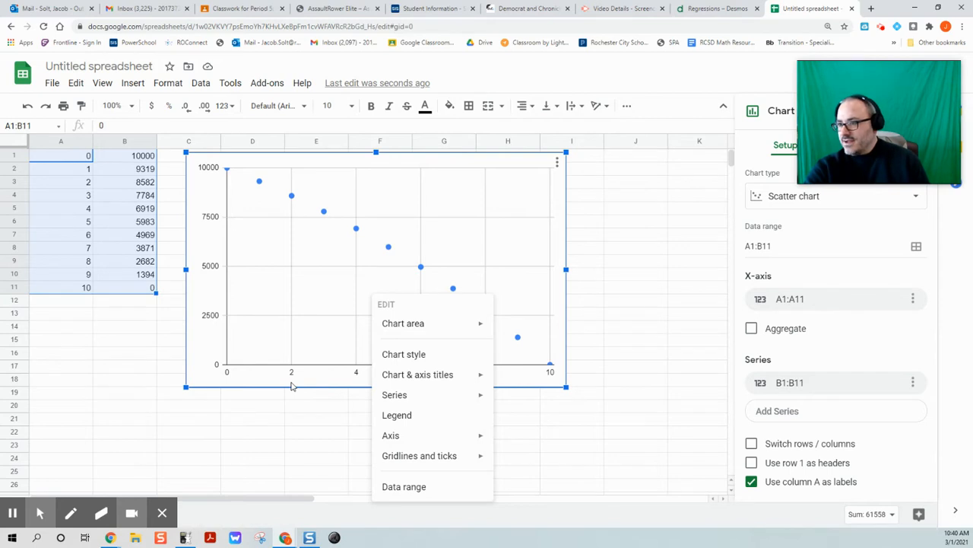
right_click(200, 359)
left_click(549, 190)
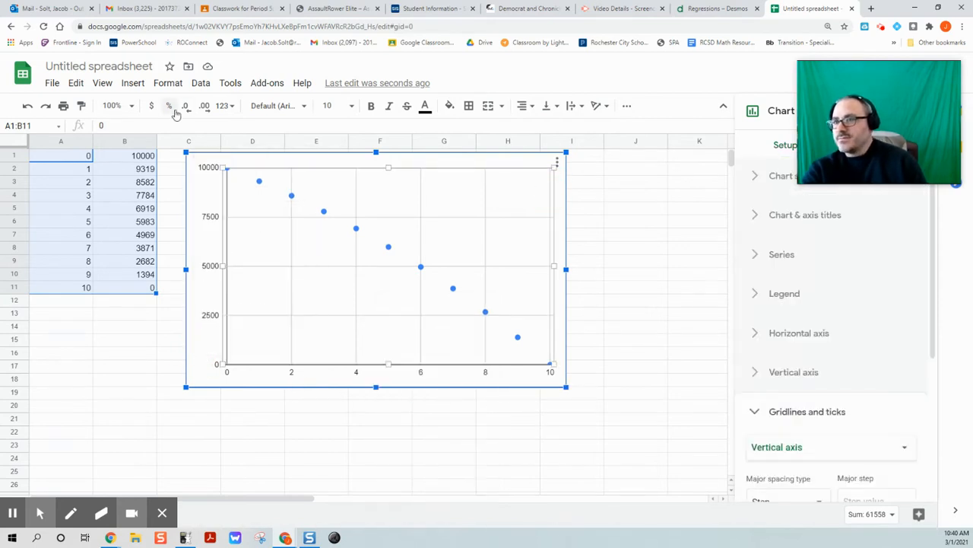
right_click(308, 162)
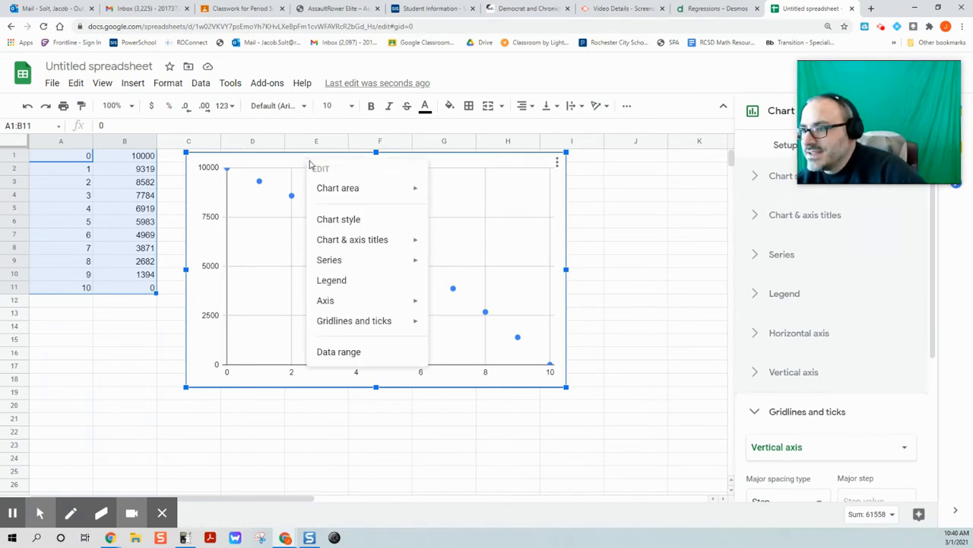
mouse_move(361, 198)
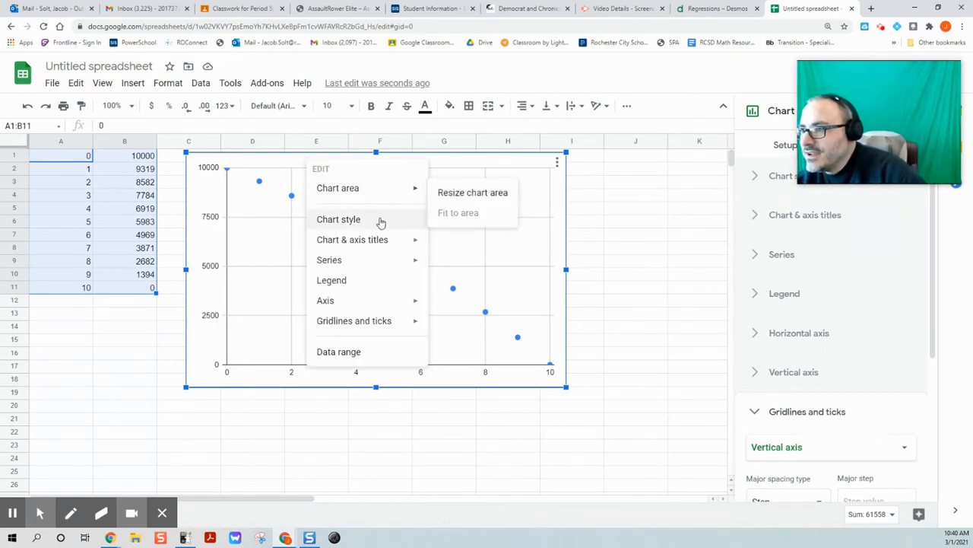
left_click(256, 159)
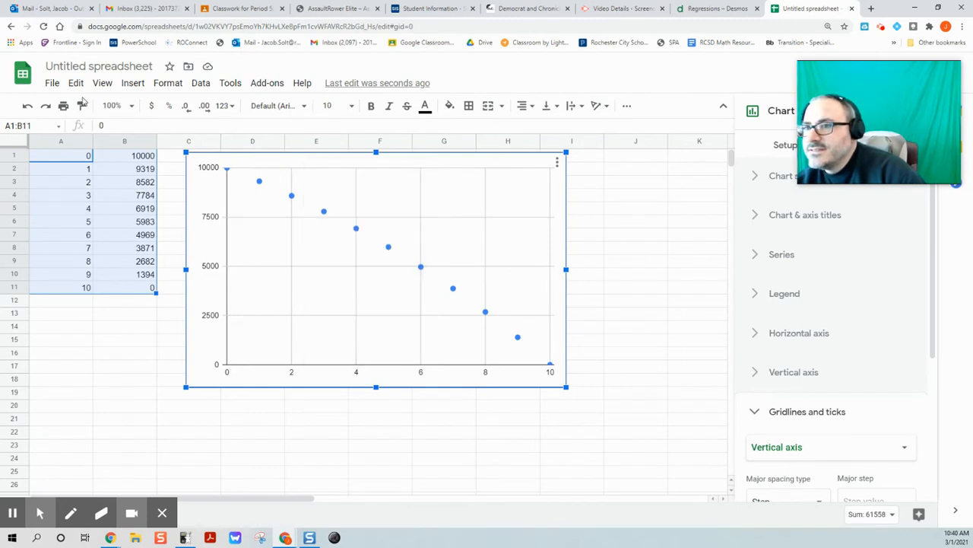
left_click(52, 82)
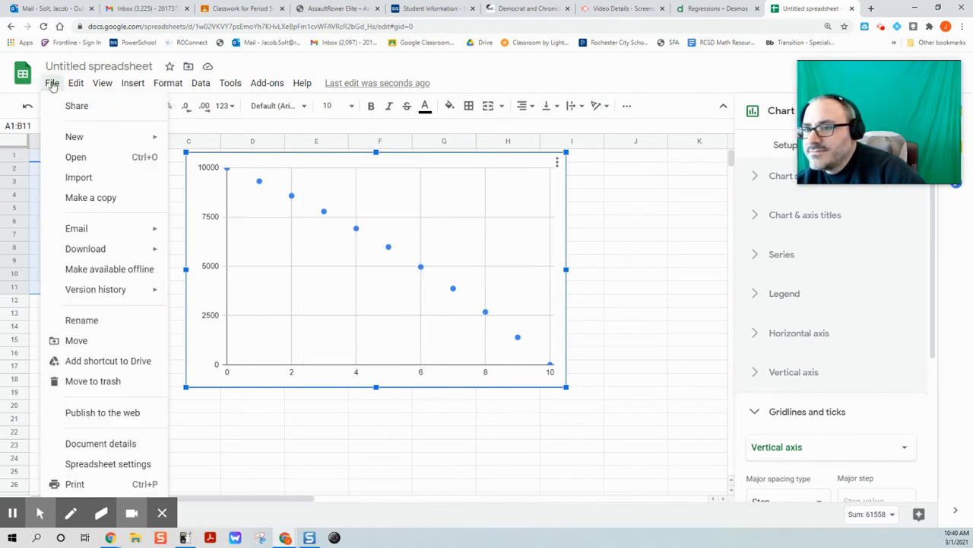
mouse_move(77, 83)
left_click(519, 165)
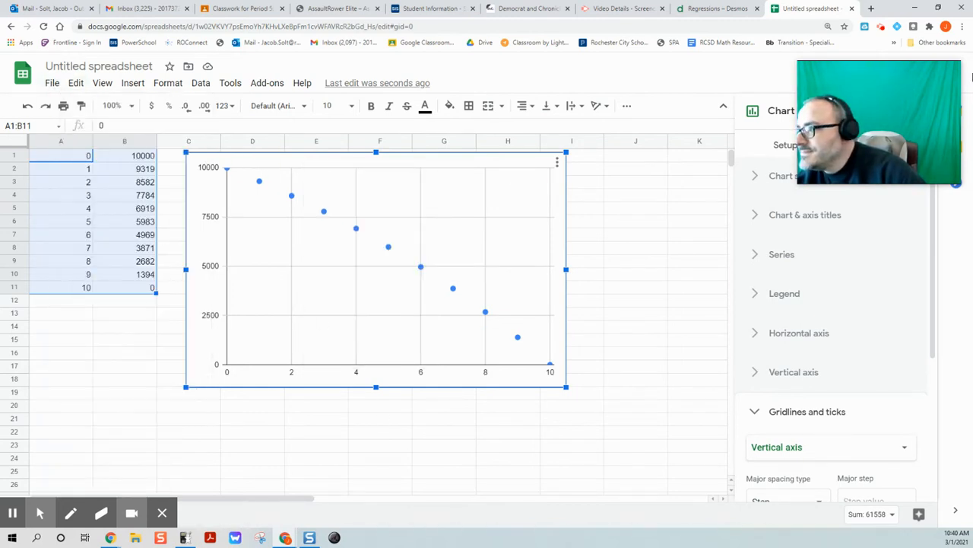
left_click_drag(894, 104, 672, 85)
left_click(793, 147)
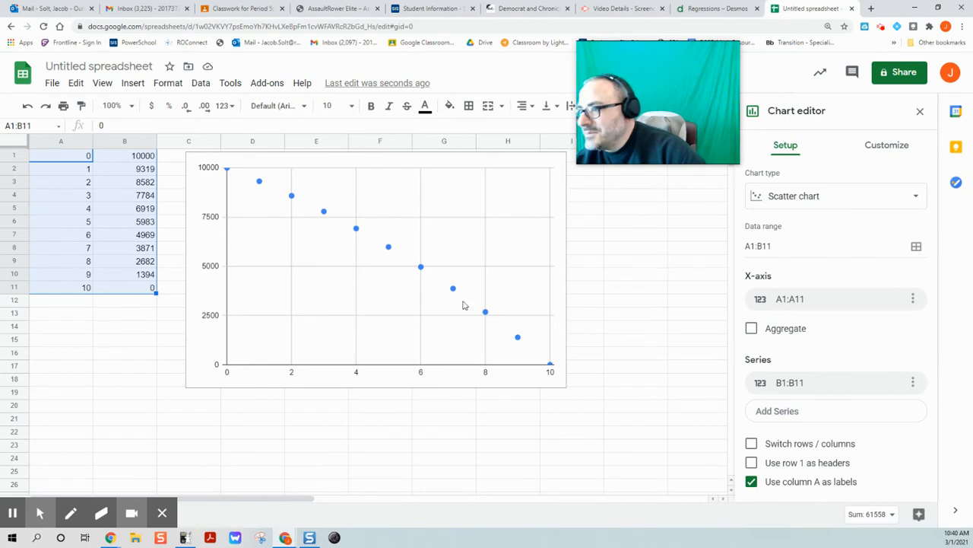
right_click(558, 264)
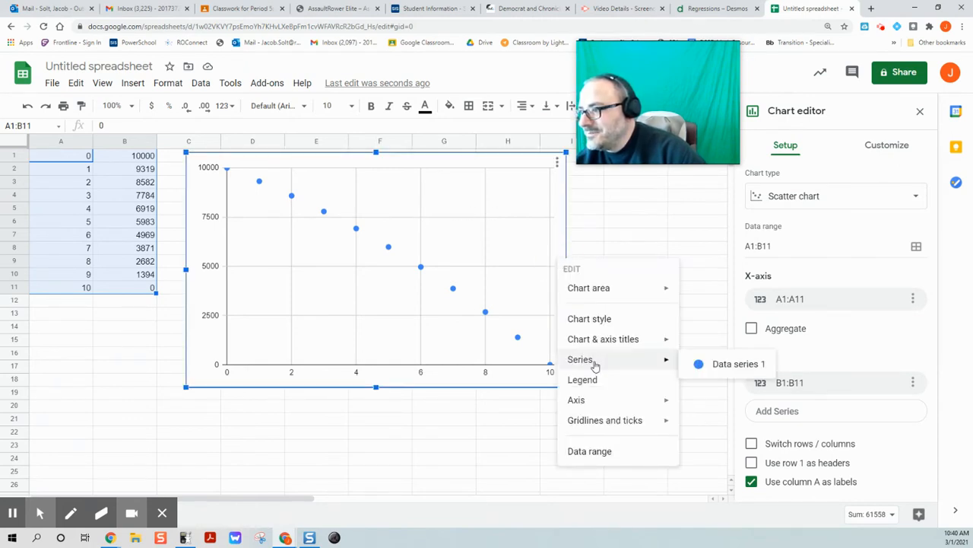
right_click(295, 330)
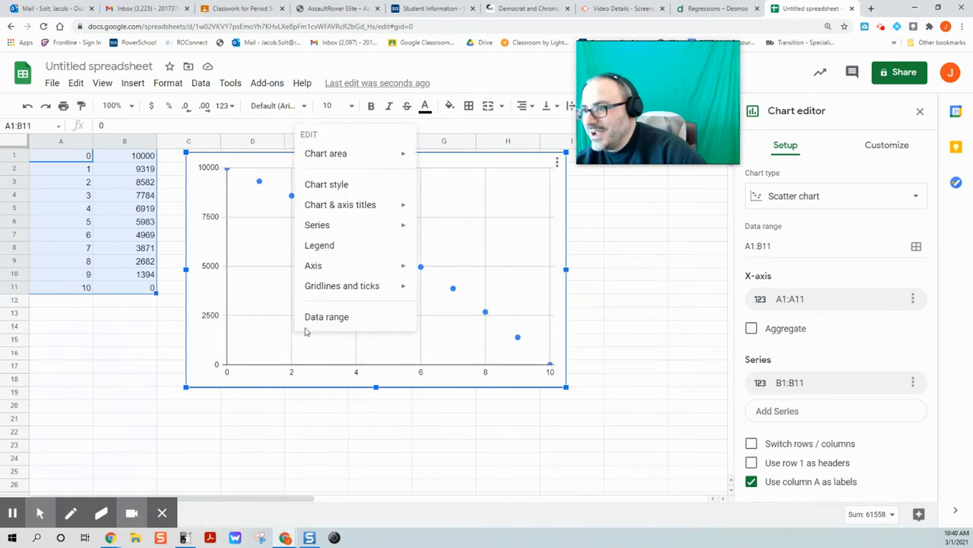
right_click(346, 352)
left_click(380, 301)
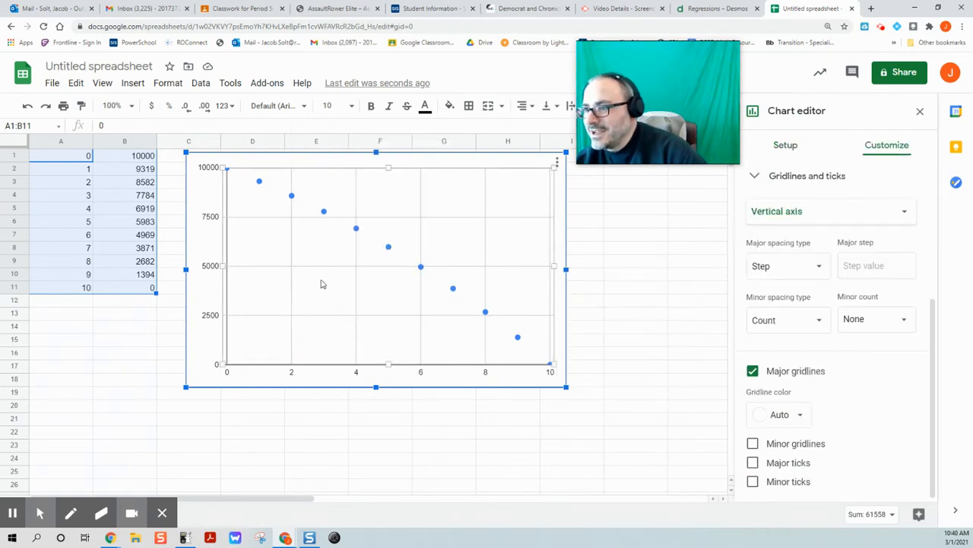
Download the scatter chart as a PNG image.
left_click(557, 162)
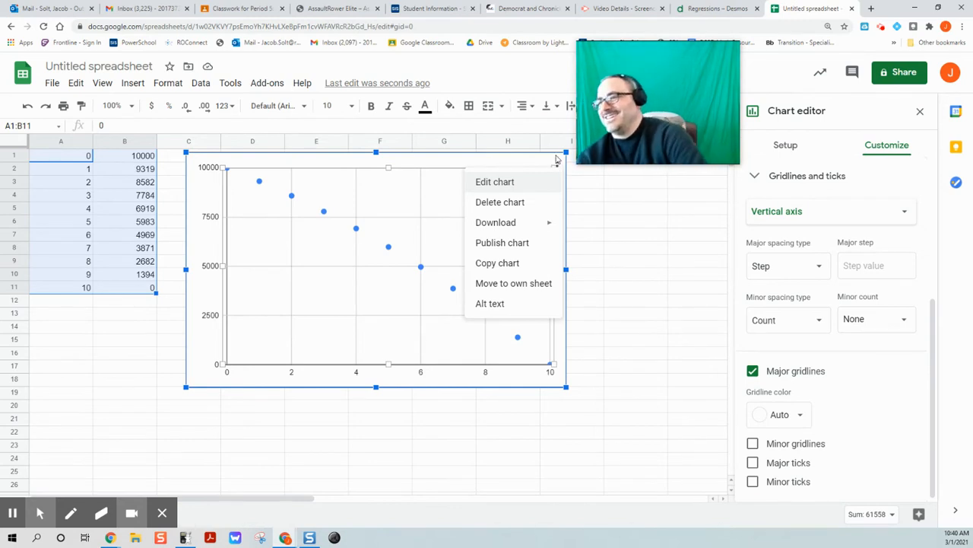
left_click(541, 159)
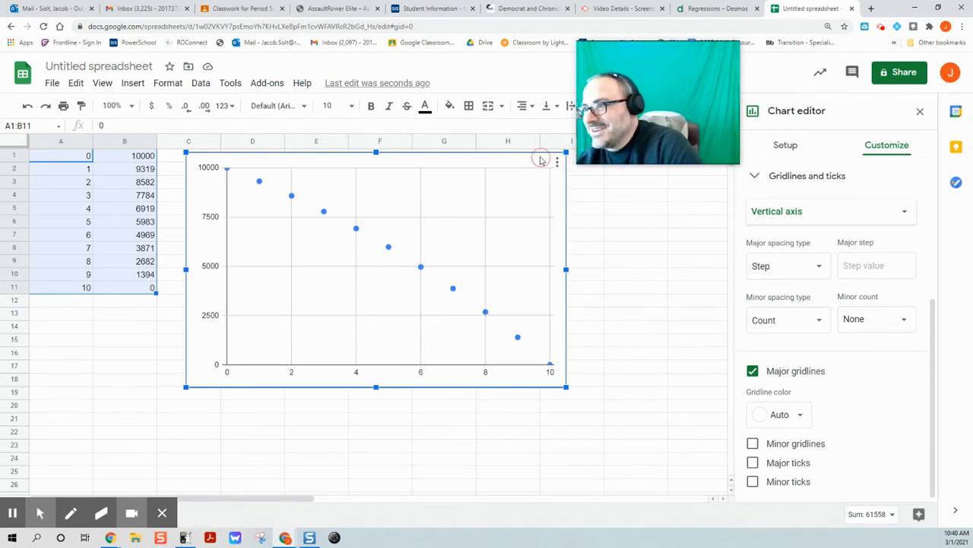
left_click(558, 163)
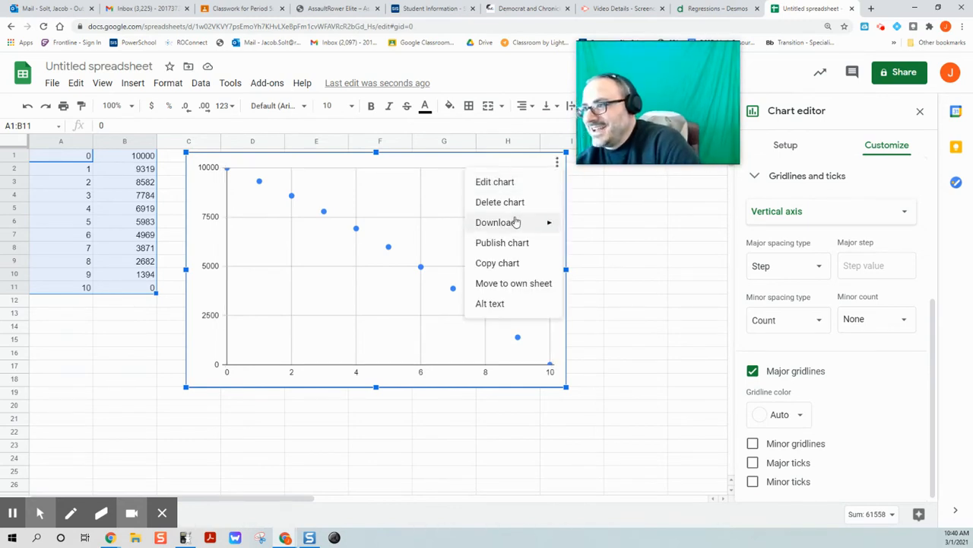
mouse_move(525, 222)
left_click(598, 232)
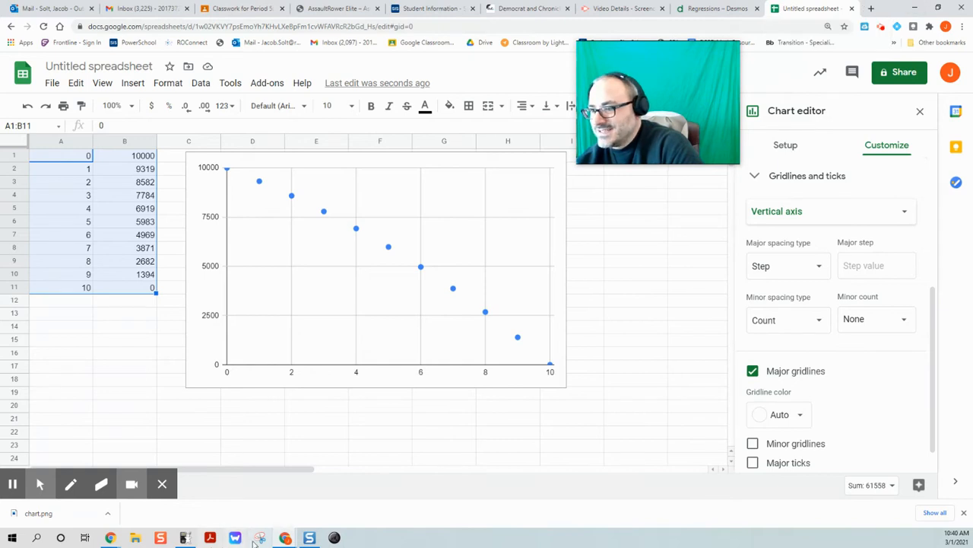
Switch to the Unit 2 Consumer Credit form, view the file upload dialog of the scatterplot question, and close it.
mouse_move(286, 538)
left_click(330, 514)
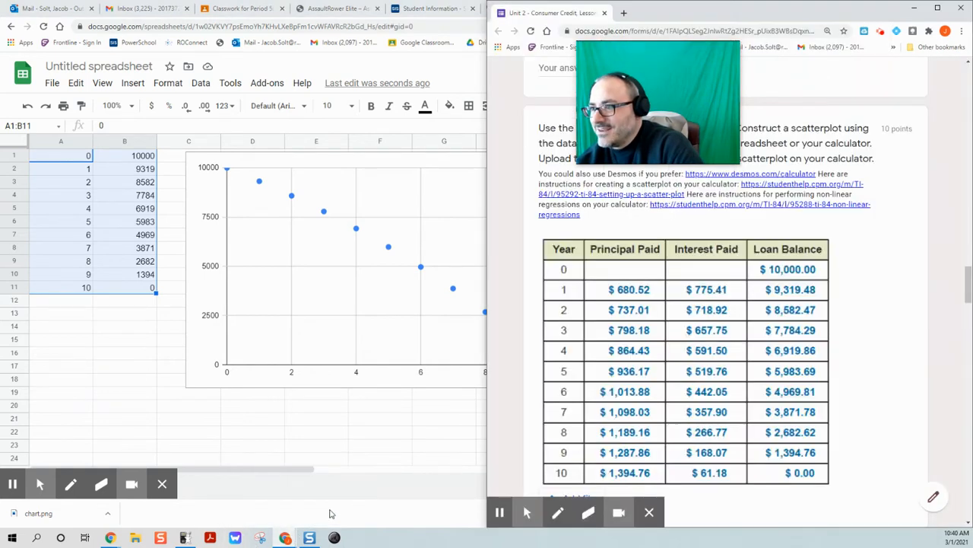
scroll(620, 335, "down", 2)
left_click(569, 346)
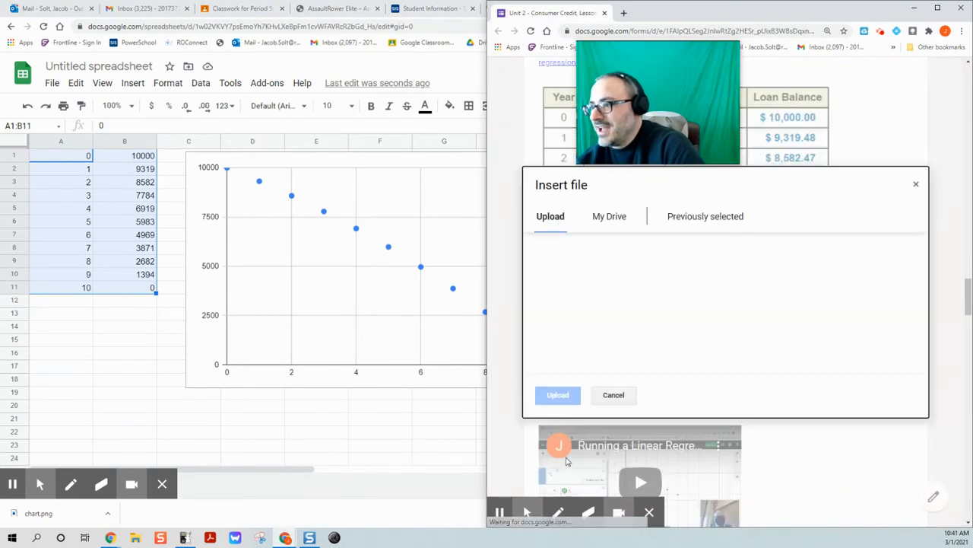
left_click(916, 185)
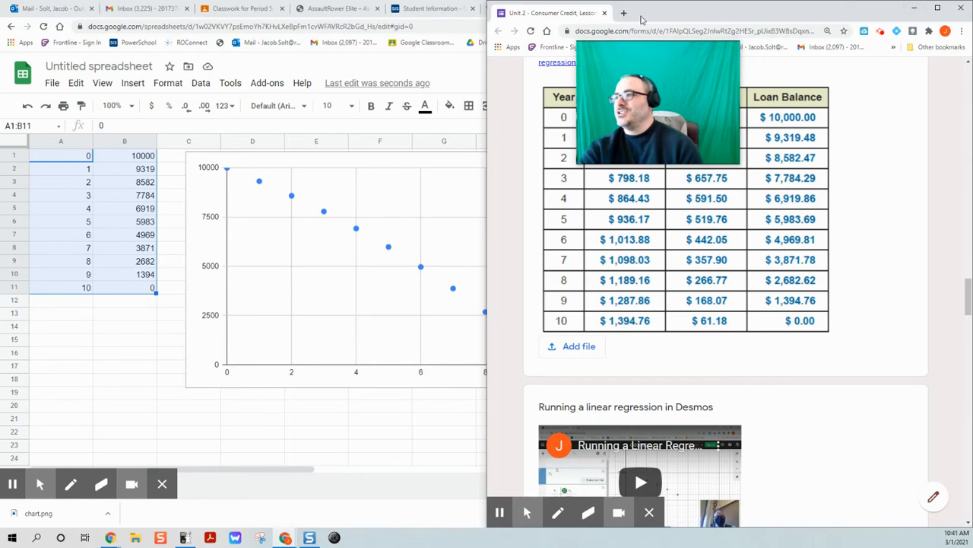
Merge the form back into the main browser window as a tab and return to the spreadsheet.
left_click_drag(576, 14, 743, 10)
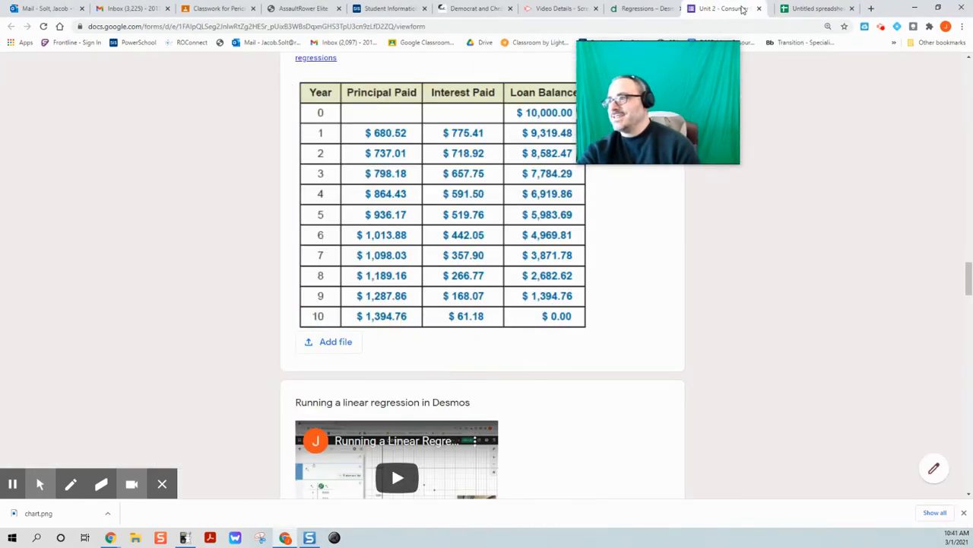
left_click(827, 11)
left_click(672, 345)
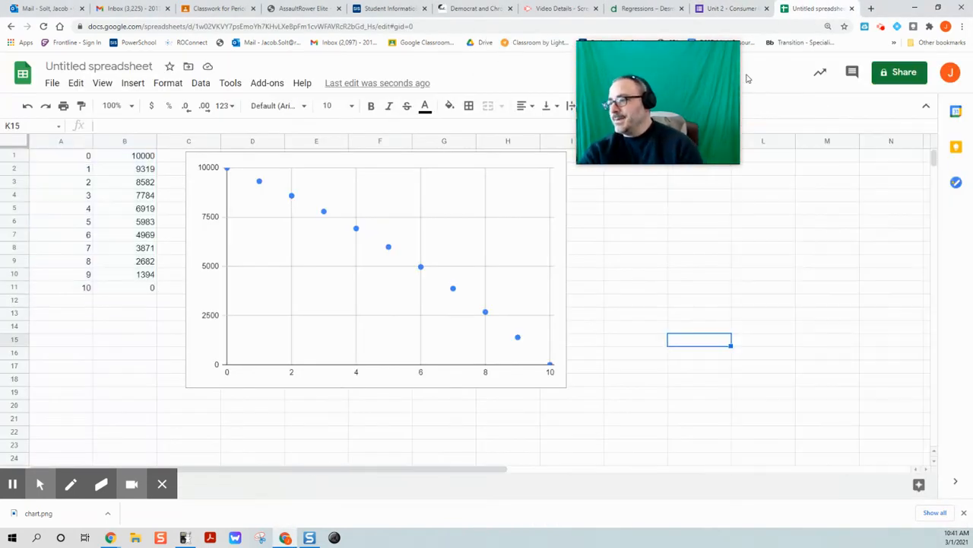
Open the scatter chart's series customization settings and add a trendline to the data points.
left_click(467, 304)
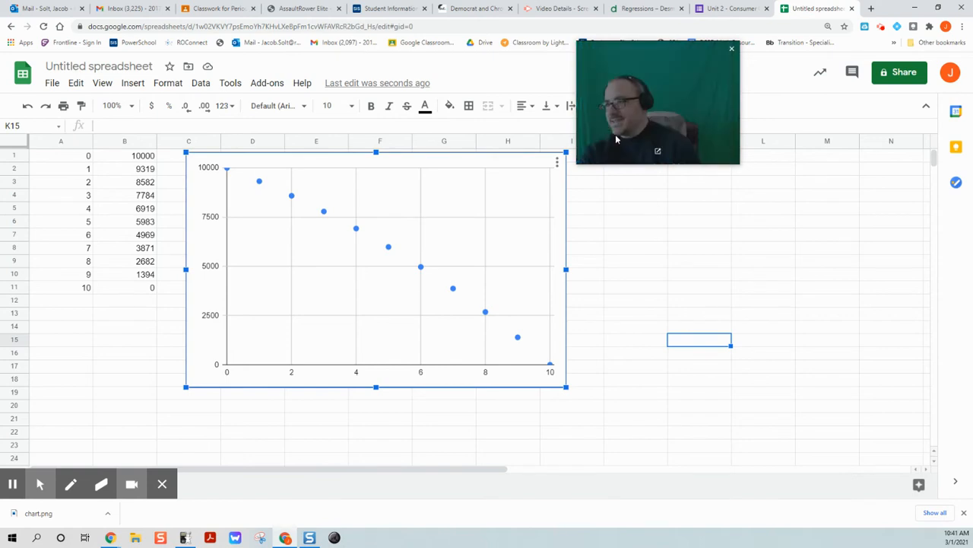
left_click(559, 164)
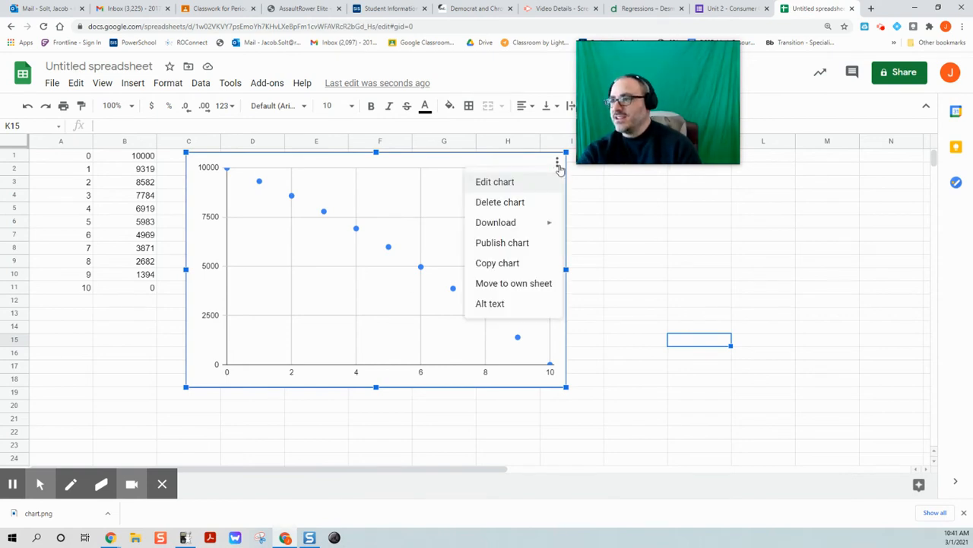
left_click(529, 182)
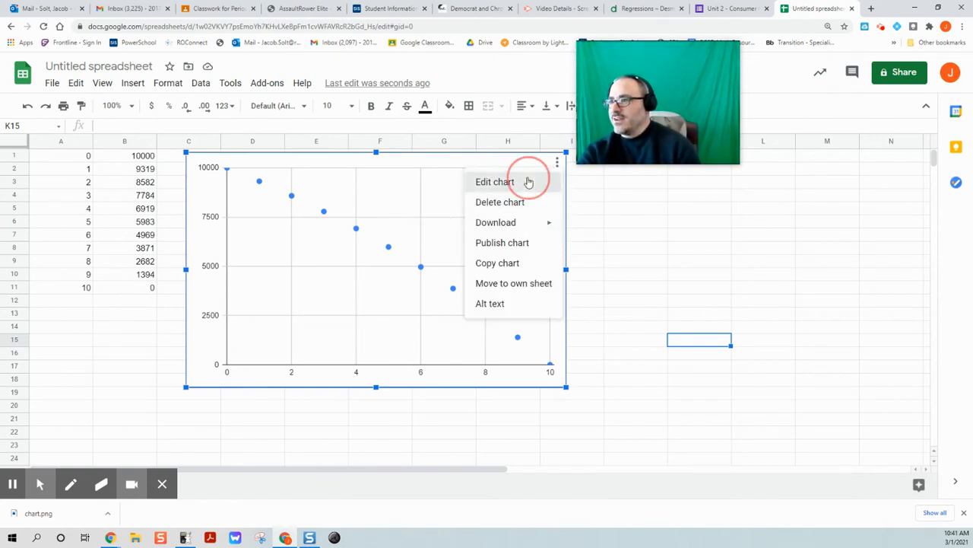
left_click(868, 150)
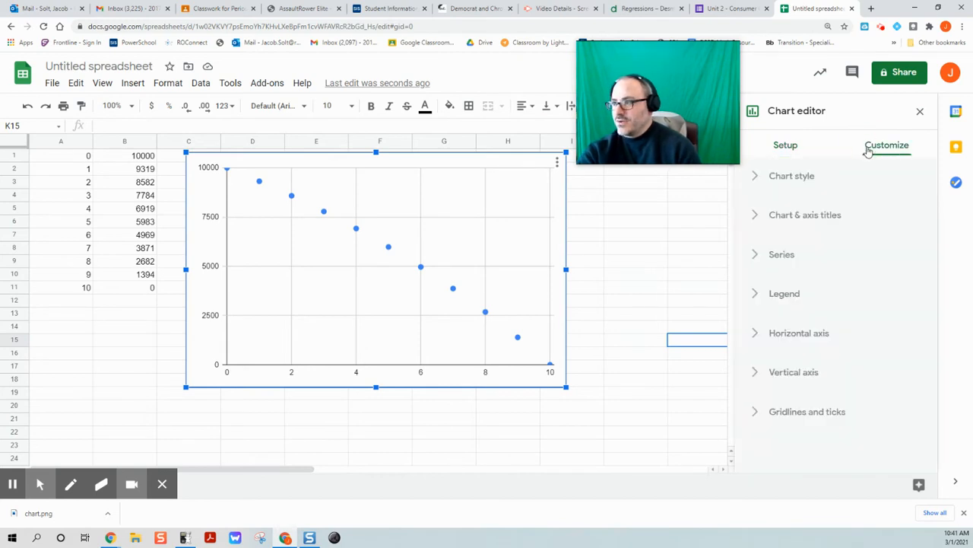
left_click(758, 259)
scroll(808, 350, "down", 3)
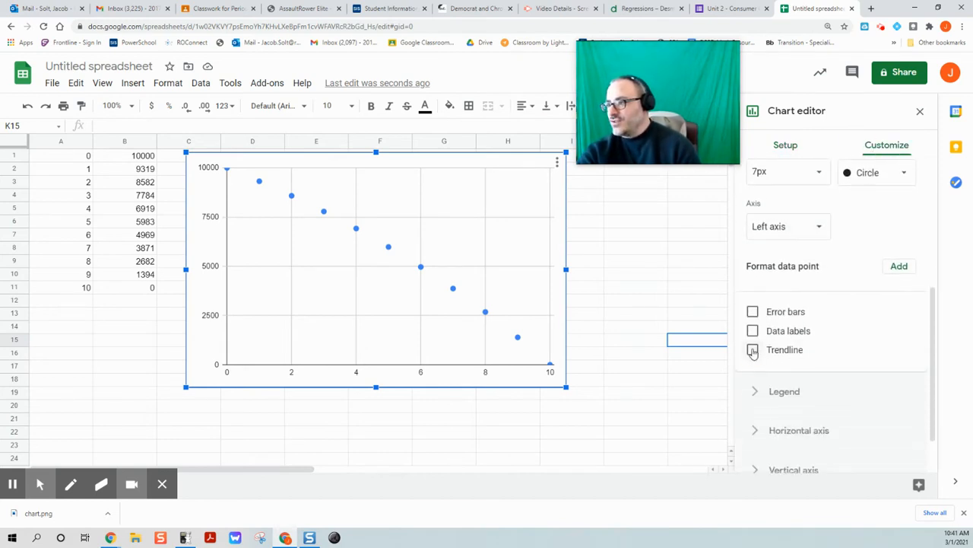
left_click(753, 350)
Set the trendline's label to Use Equation so its formula is displayed on the chart.
scroll(809, 368, "down", 1)
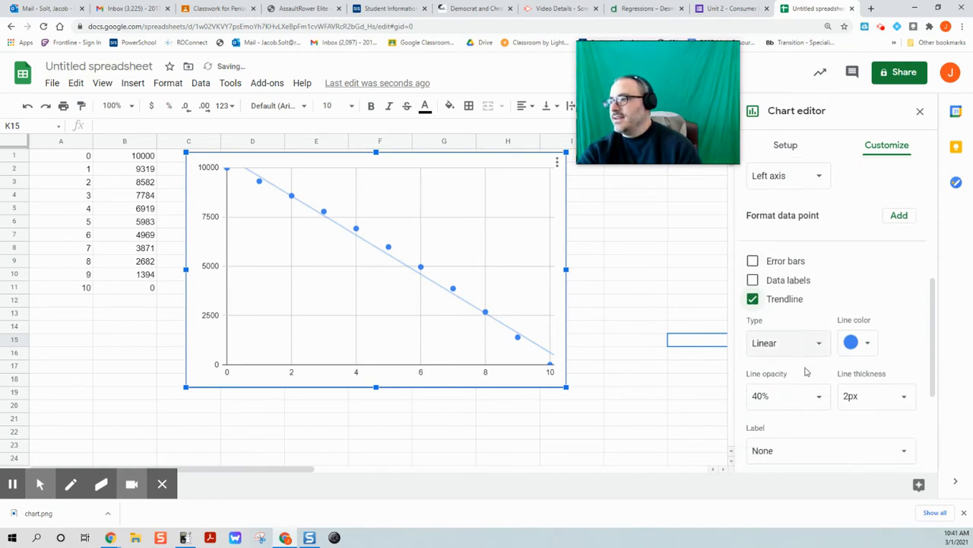
scroll(769, 418, "down", 2)
left_click(767, 346)
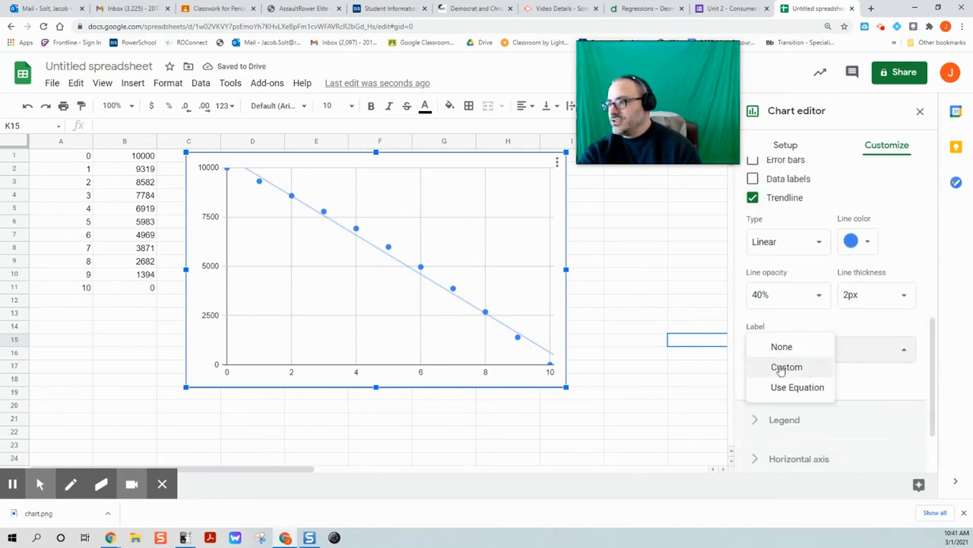
left_click(798, 387)
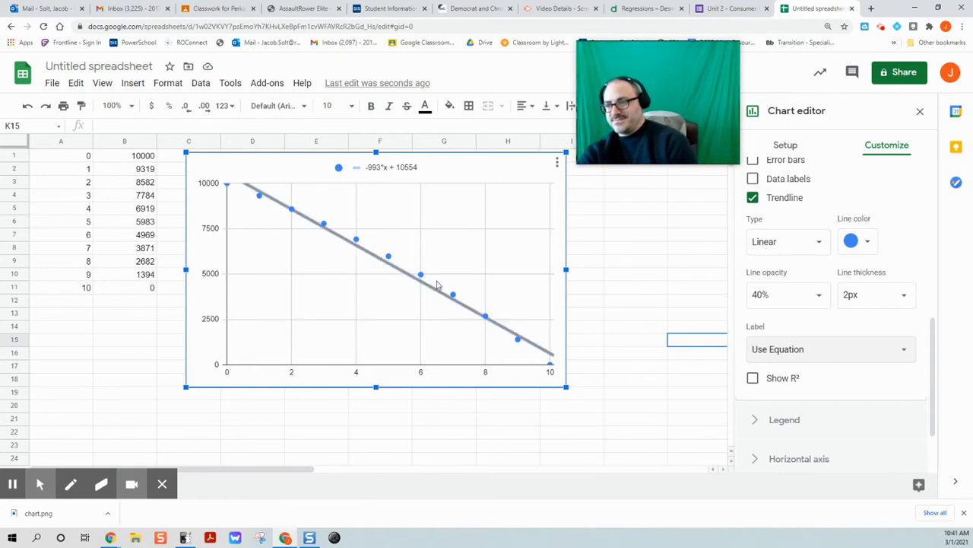
left_click(826, 353)
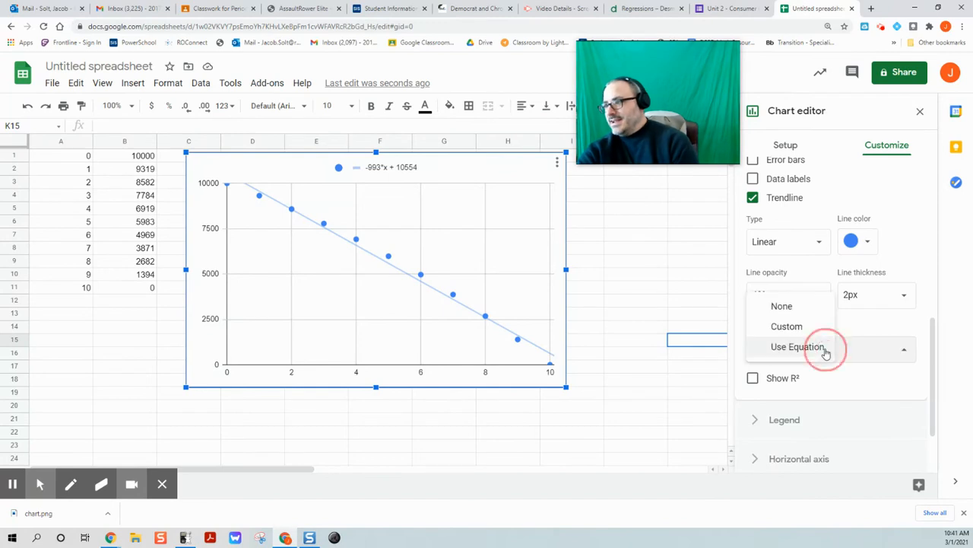
left_click(882, 326)
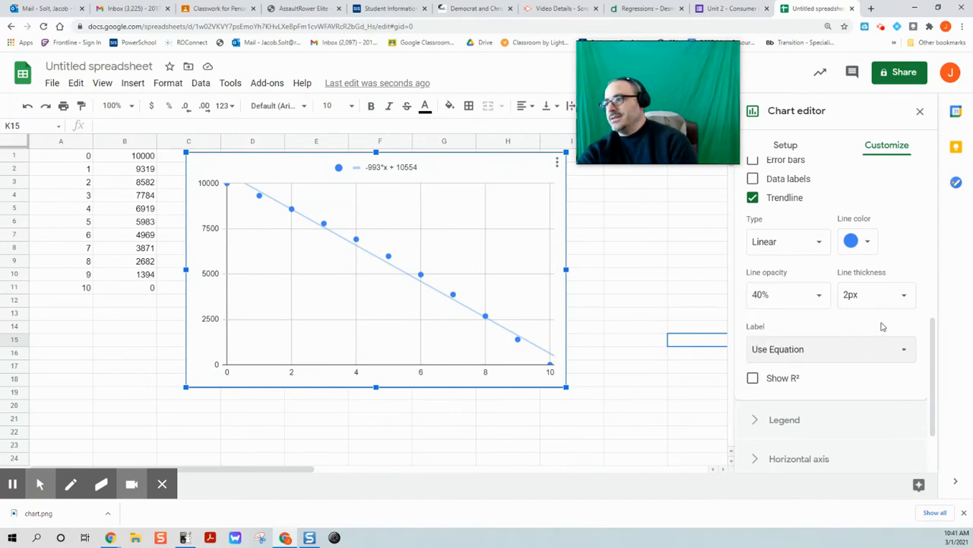
Change the trendline type to Polynomial and set its polynomial degree to 3.
left_click(815, 244)
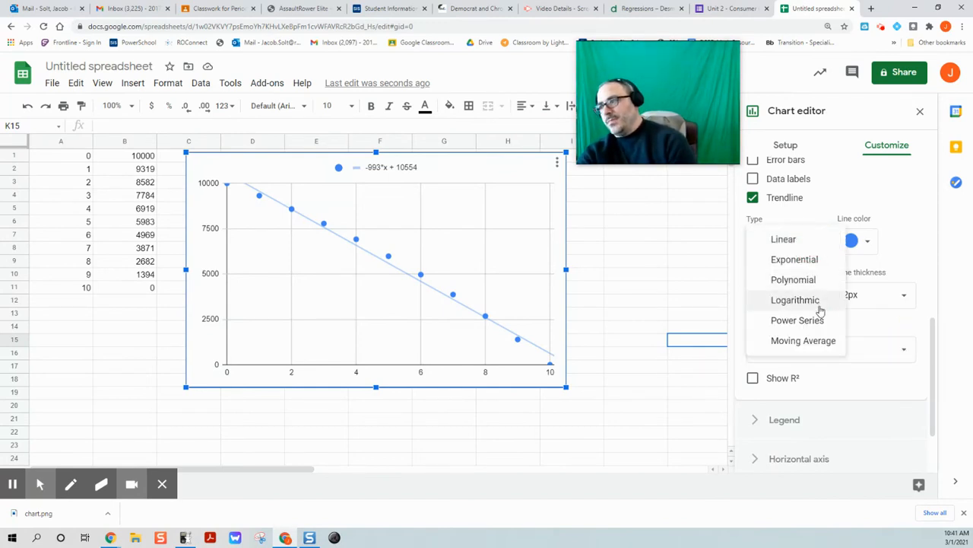
left_click(816, 280)
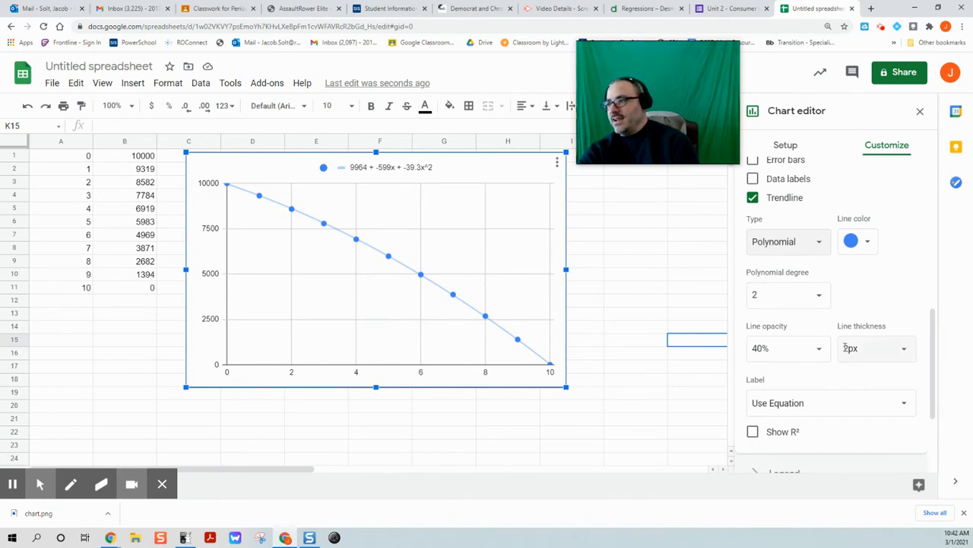
left_click(820, 295)
left_click(775, 340)
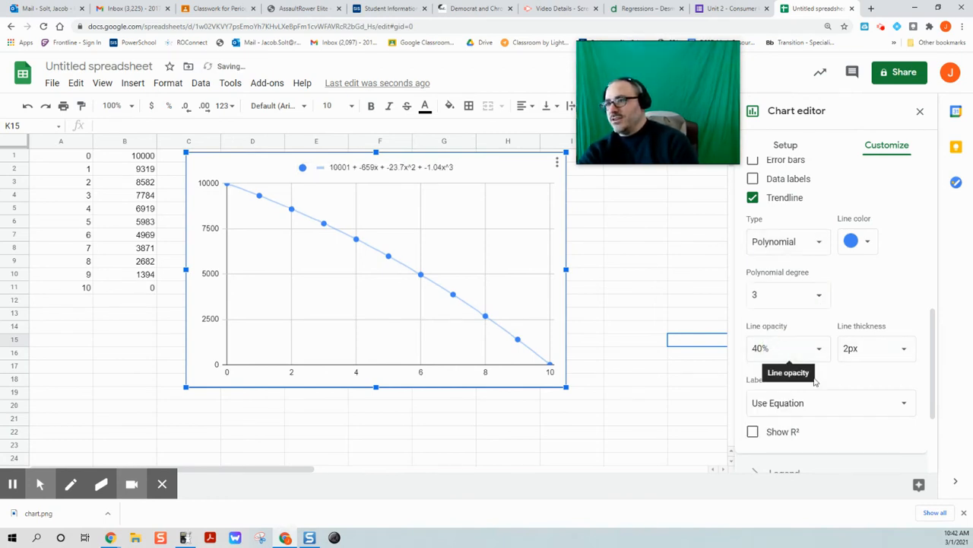
Compare polynomial degrees 2 and 3 for the trendline, leave it at degree 2, and close the chart editor.
left_click(821, 295)
left_click(775, 322)
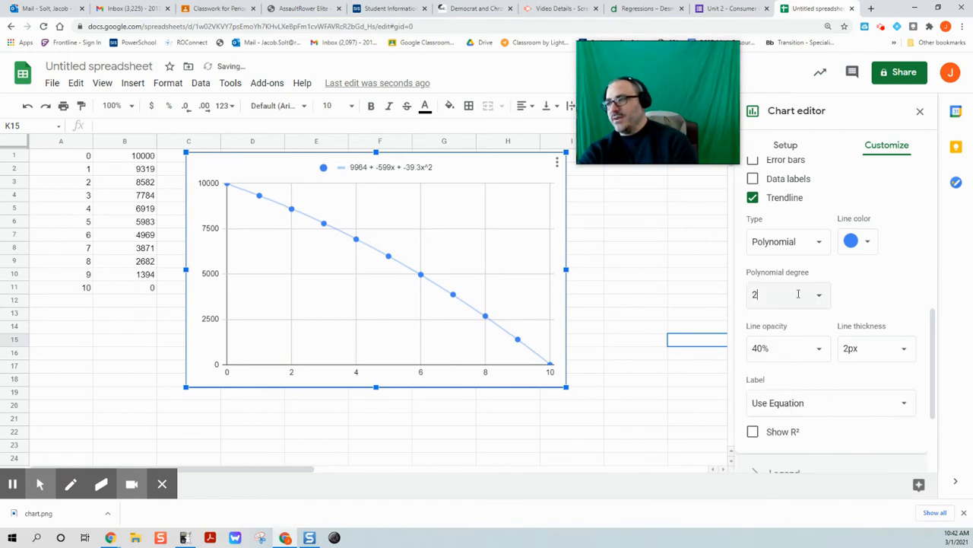
left_click(827, 296)
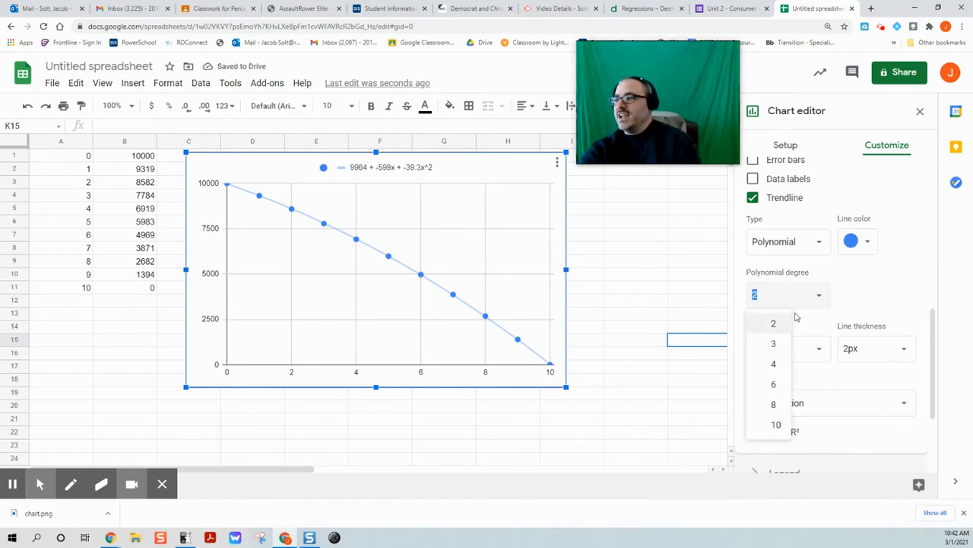
left_click(762, 344)
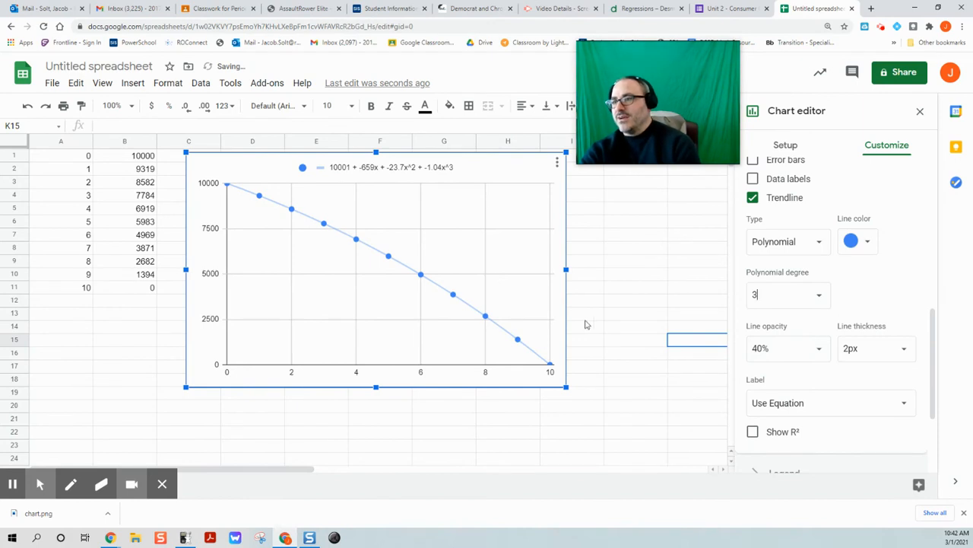
left_click(822, 296)
left_click(768, 323)
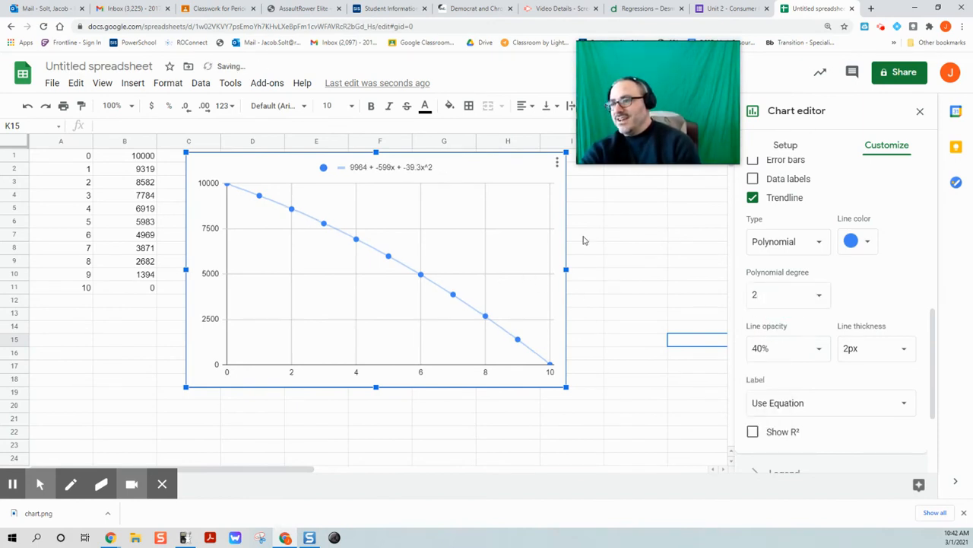
left_click(631, 237)
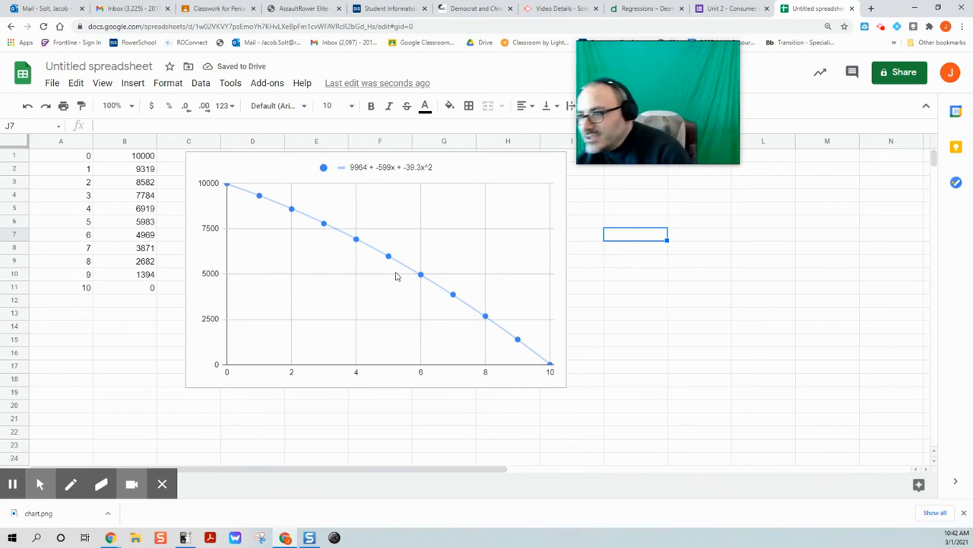
Enlarge the chart from its lower corner so it spans about columns C to O and rows 1 to 37.
left_click(563, 389)
left_click_drag(564, 389, 944, 537)
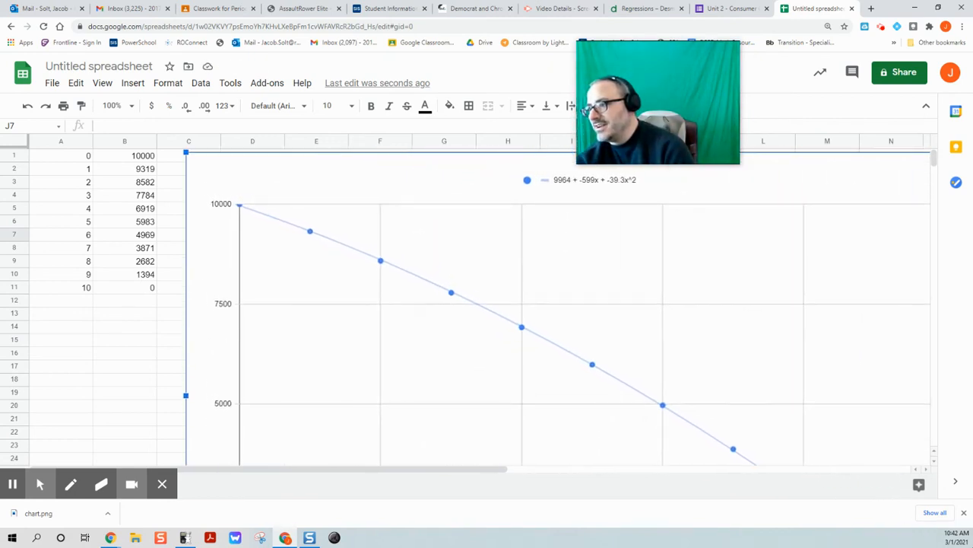
scroll(695, 360, "down", 3)
scroll(696, 363, "up", 1)
scroll(695, 363, "up", 1)
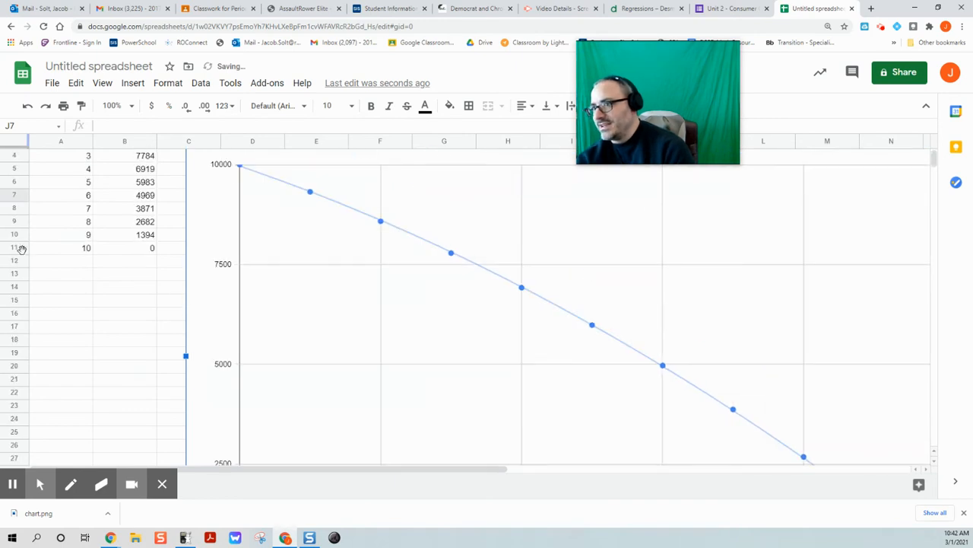
scroll(94, 325, "down", 3)
scroll(94, 326, "up", 4)
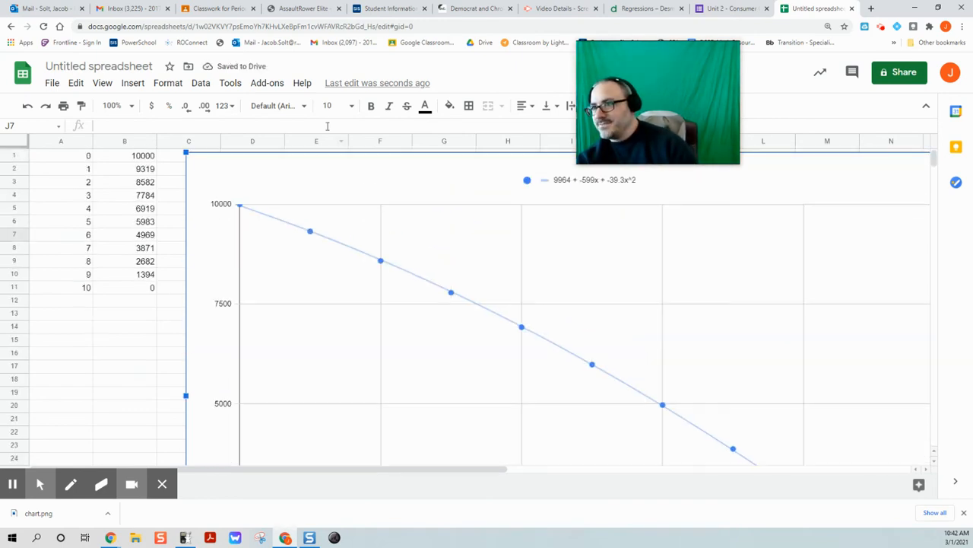
key("ctrl+minus")
key("ctrl+minus")
key("ctrl+minus")
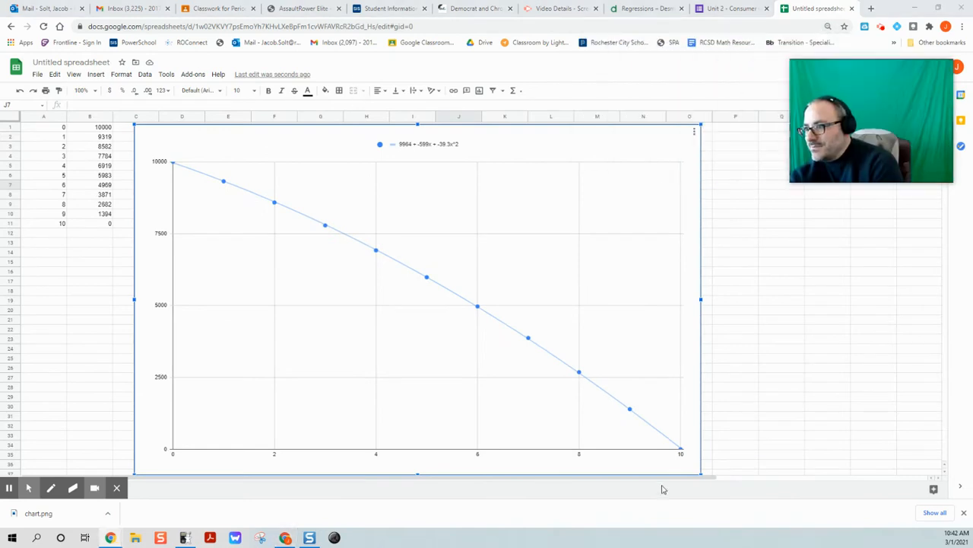
left_click(787, 505)
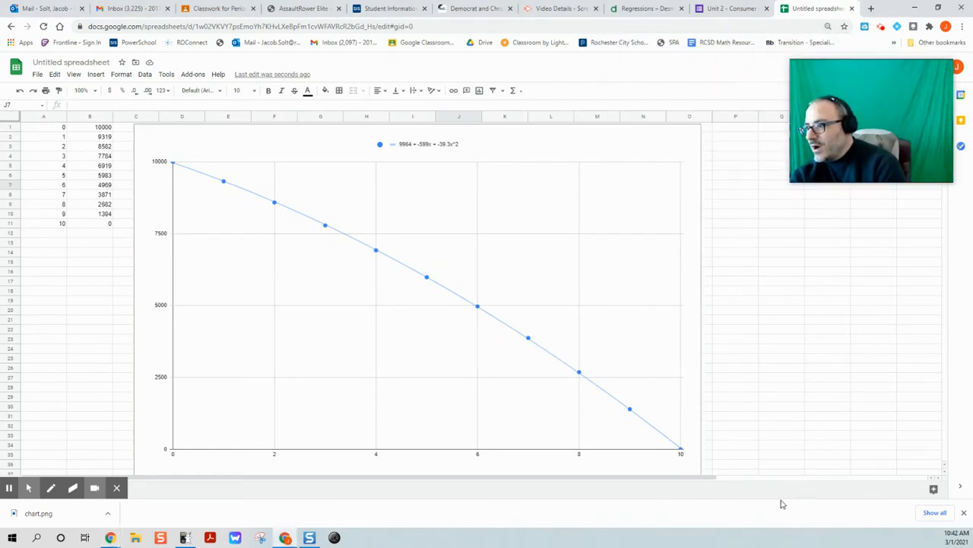
Enlarge the chart further until it reaches about column T and row 53, and check the trendline against the points.
scroll(749, 414, "down", 1)
left_click(698, 426)
left_click_drag(700, 425, 947, 521)
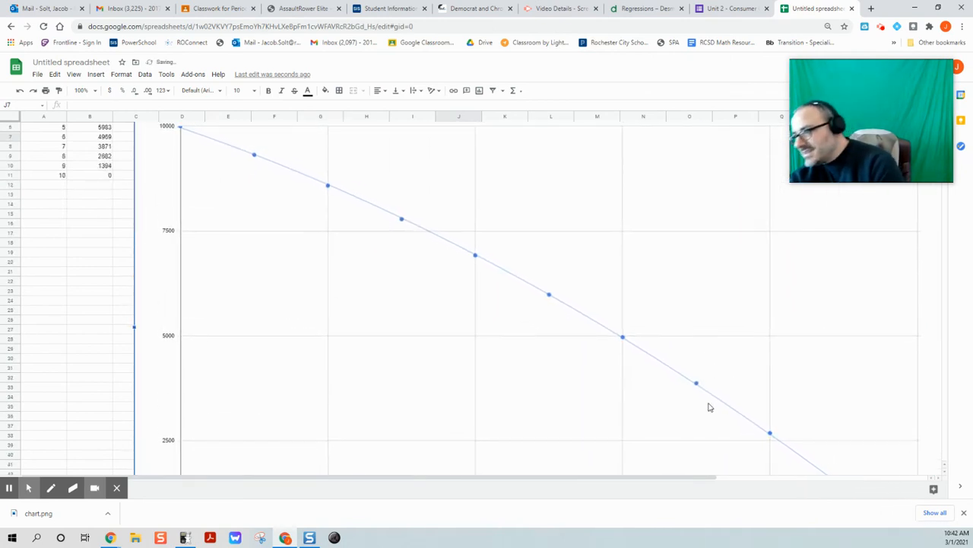
mouse_move(699, 388)
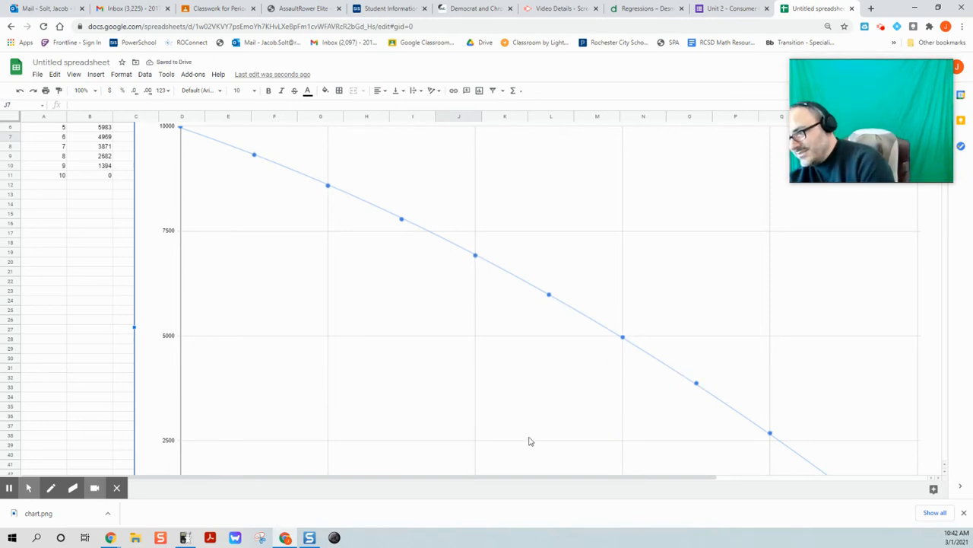
scroll(633, 417, "down", 3)
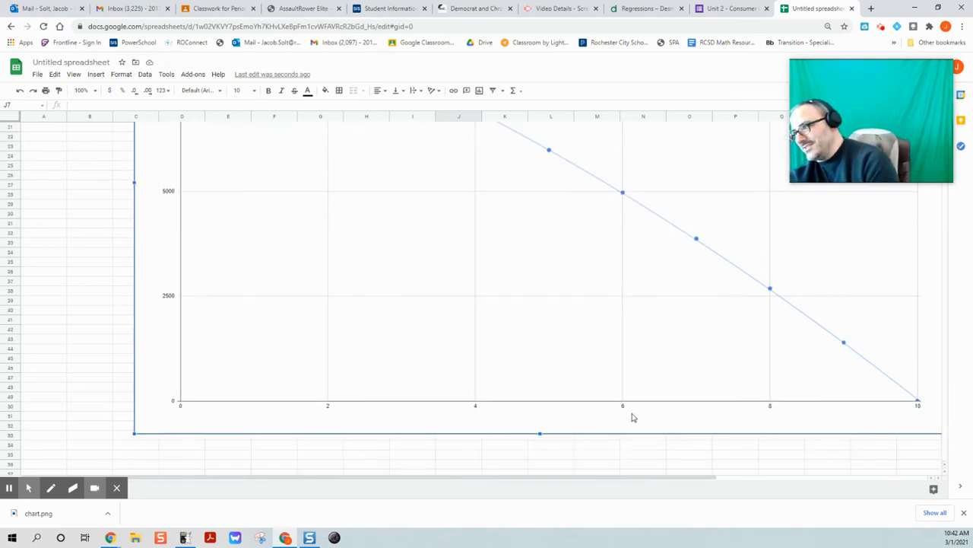
scroll(631, 417, "up", 4)
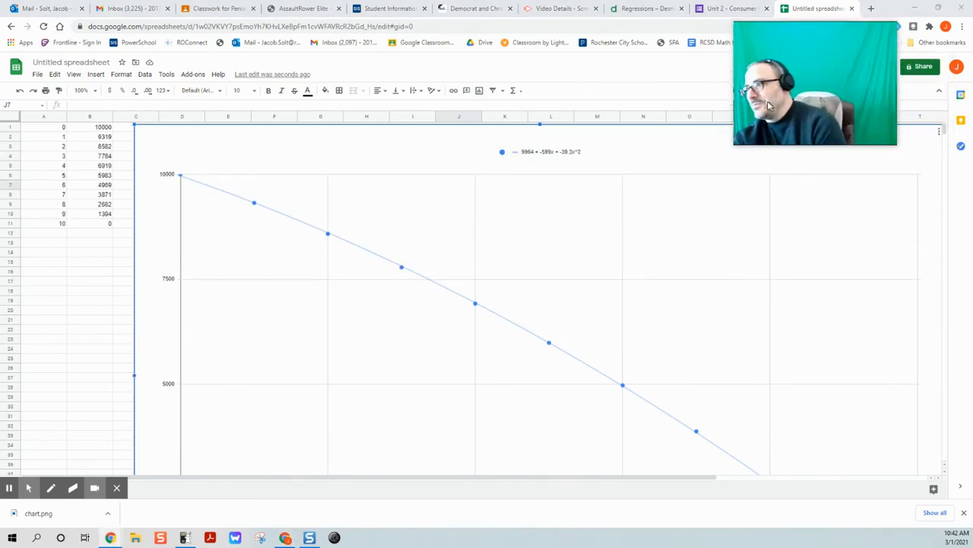
Set the trendline's polynomial degree to 3 and examine how closely the curve follows the points across the enlarged chart.
left_click(939, 132)
left_click(895, 145)
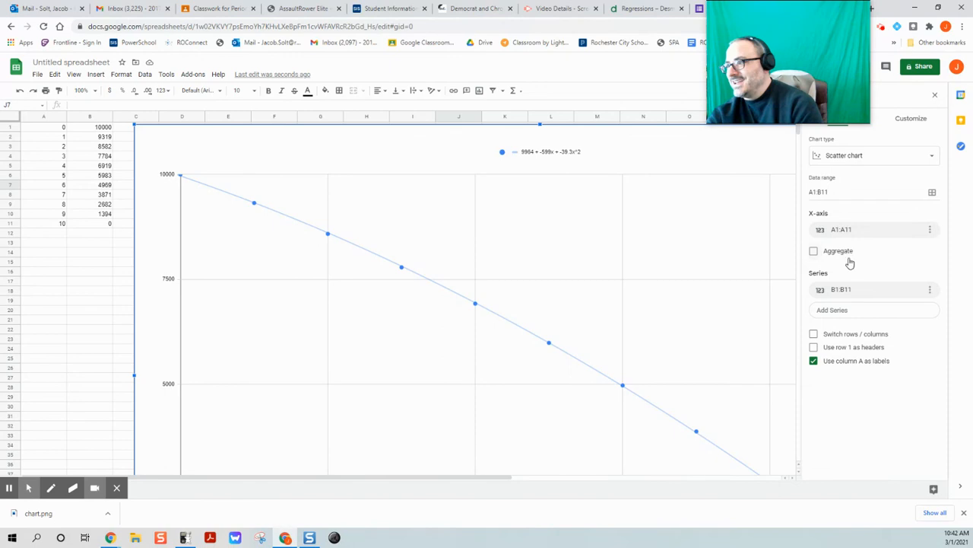
left_click(901, 116)
left_click(832, 206)
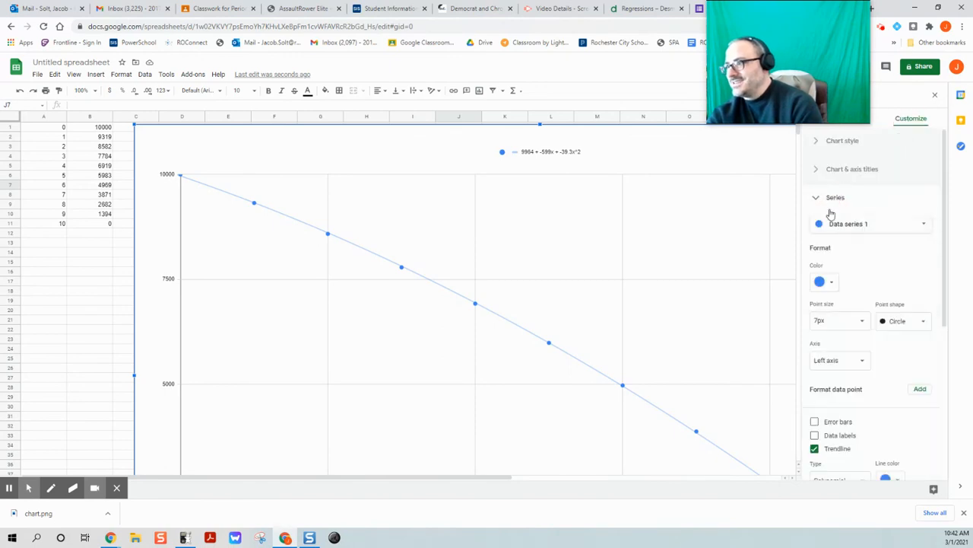
scroll(848, 354, "down", 2)
left_click(844, 416)
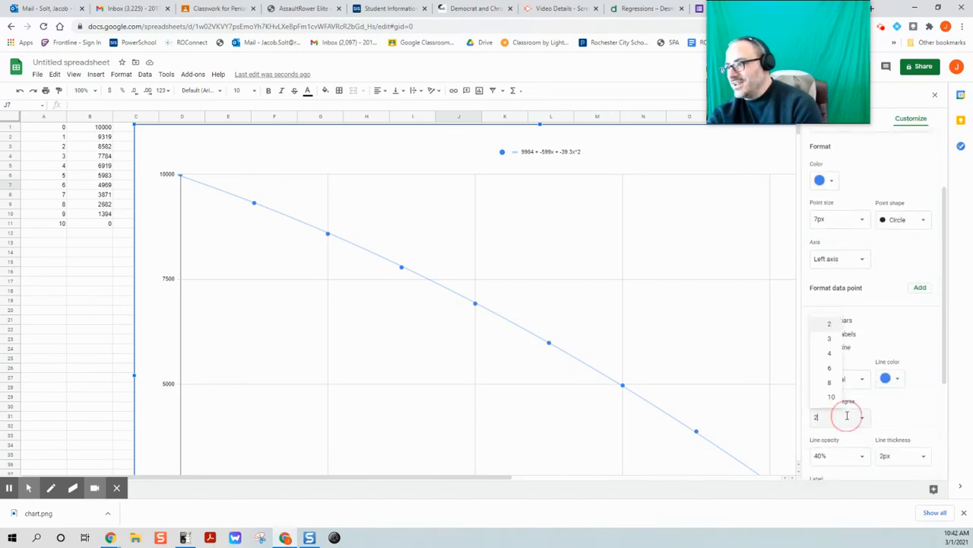
left_click(830, 339)
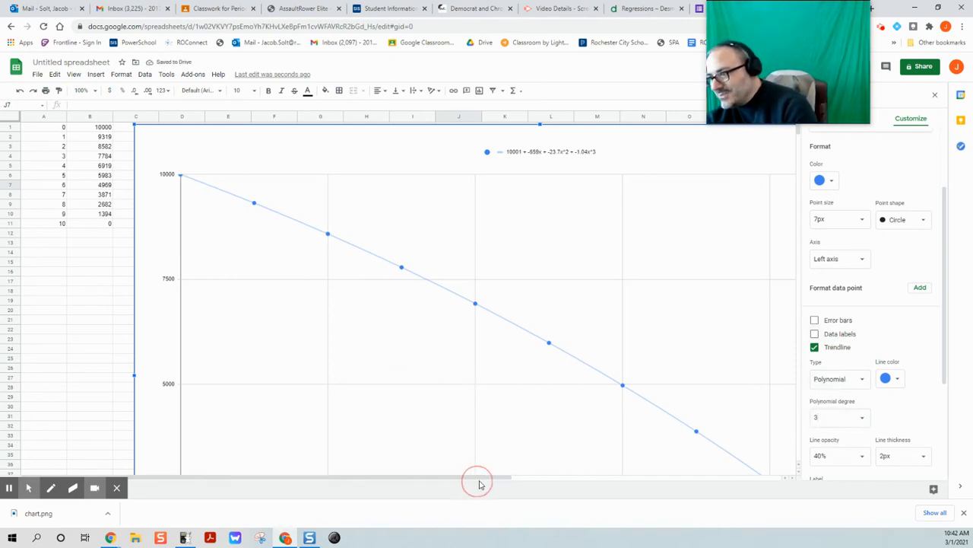
left_click_drag(493, 479, 555, 485)
scroll(528, 435, "down", 2)
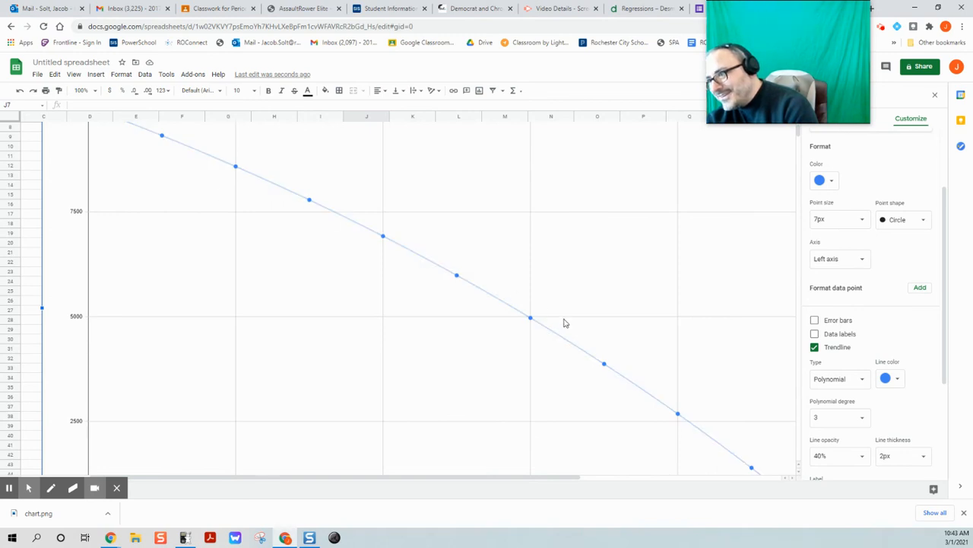
scroll(658, 431, "down", 3)
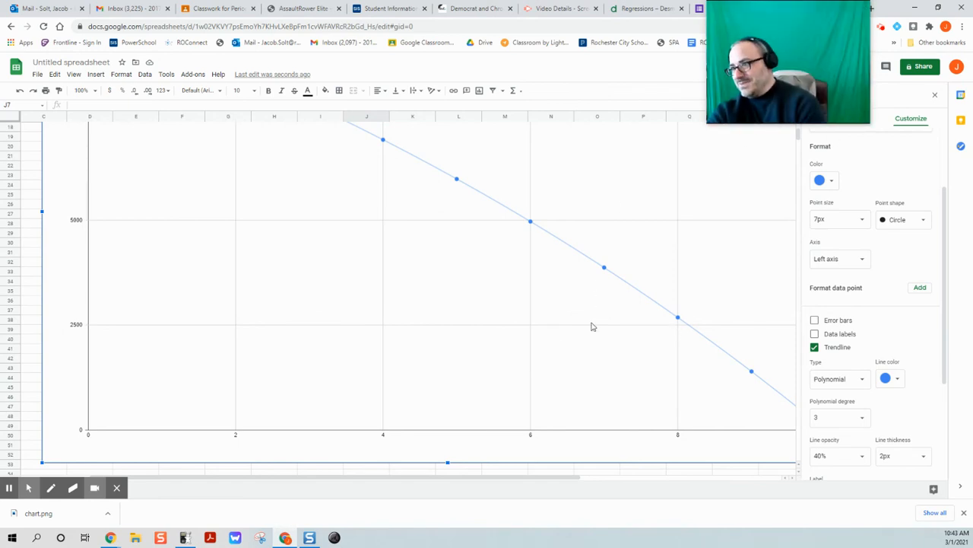
left_click(860, 6)
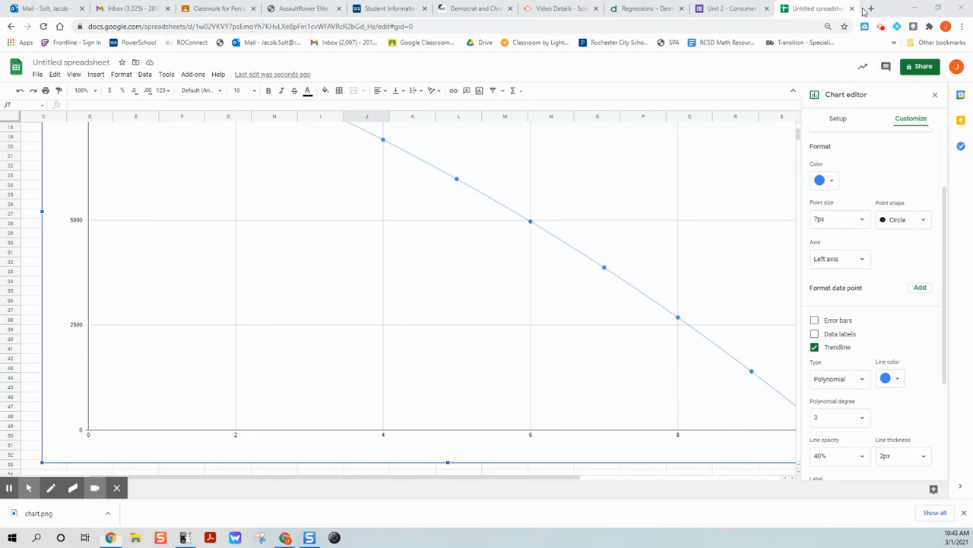
scroll(636, 278, "up", 4)
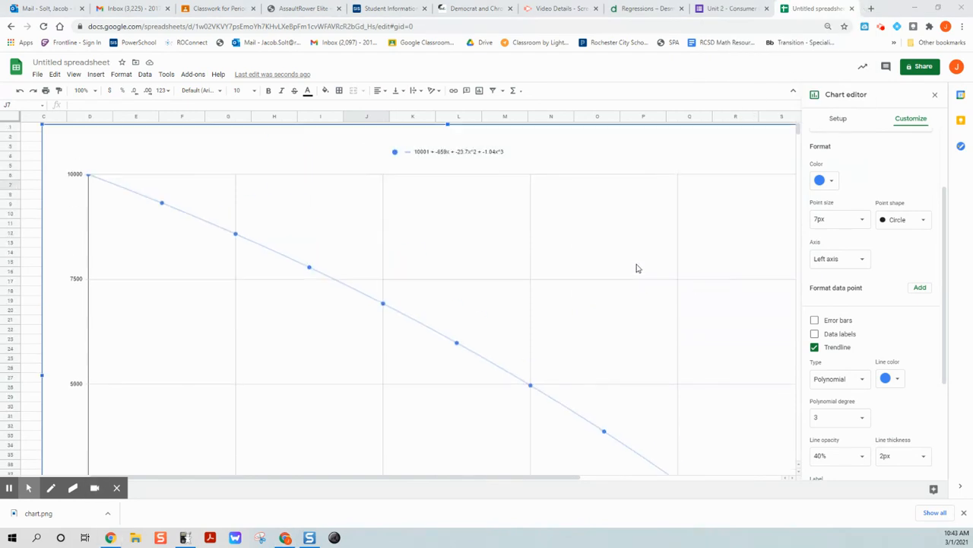